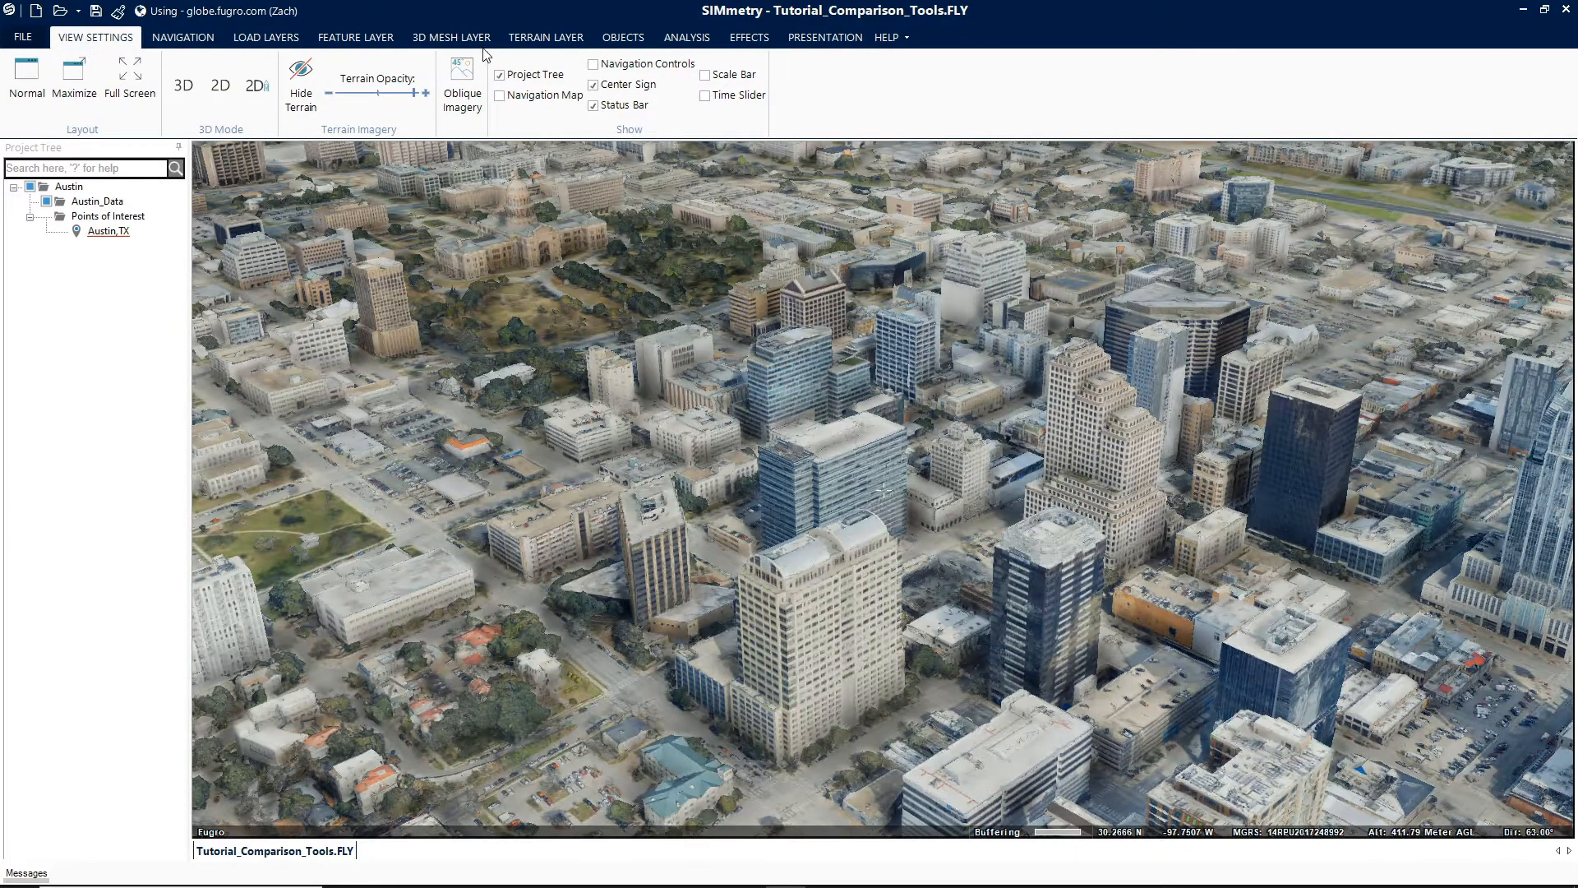
# - Open the Swipe 3D Mesh Layers tool and float its panel as an enlarged window over the scene
pyautogui.click(678, 39)
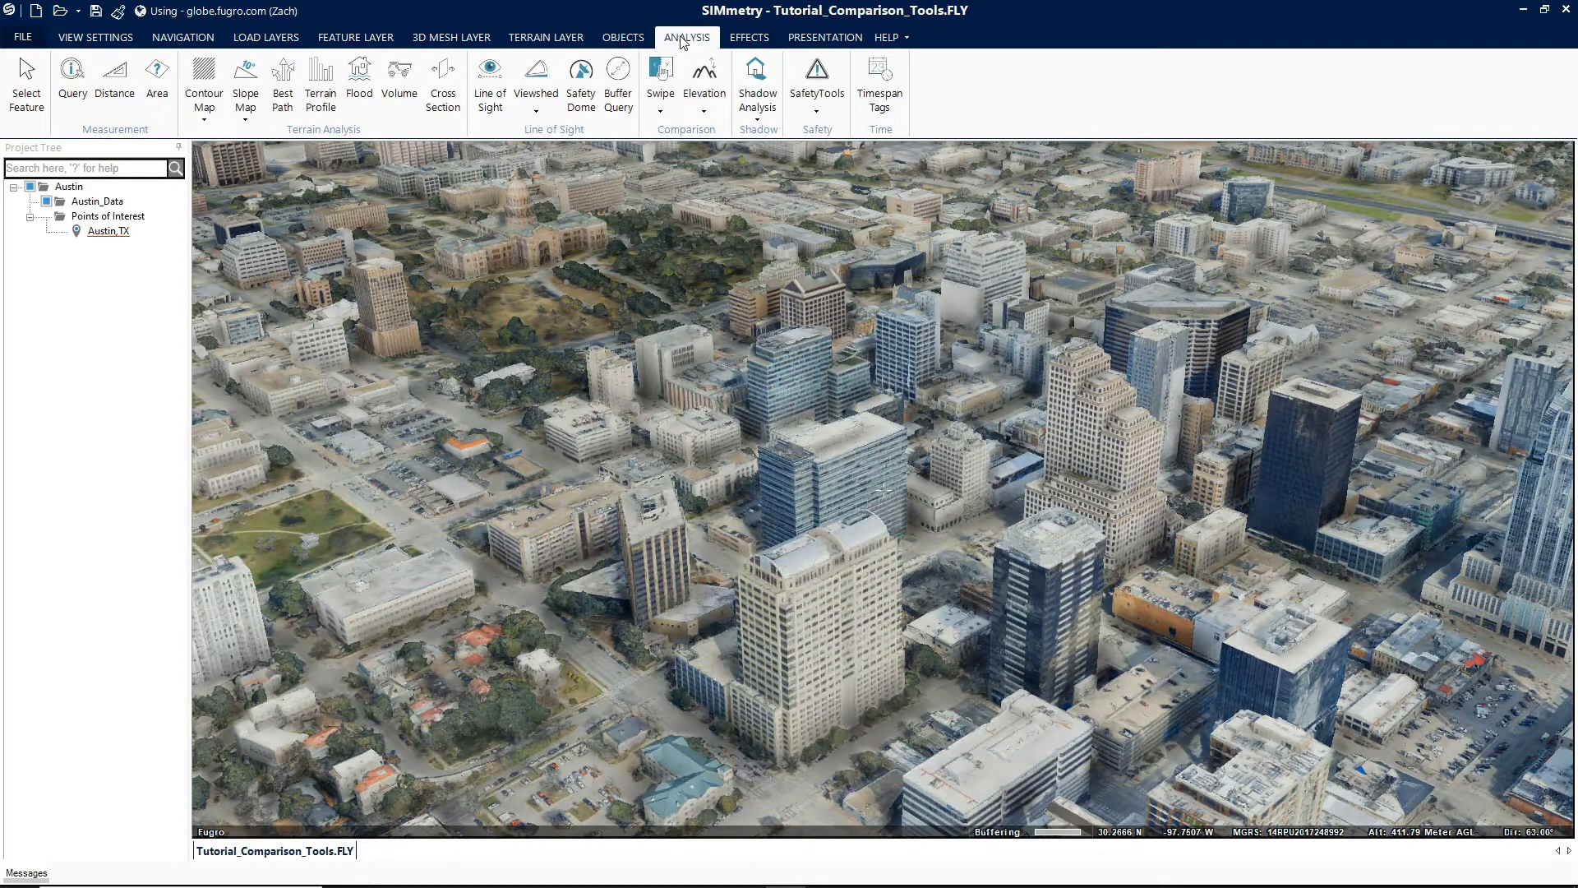
pyautogui.click(662, 112)
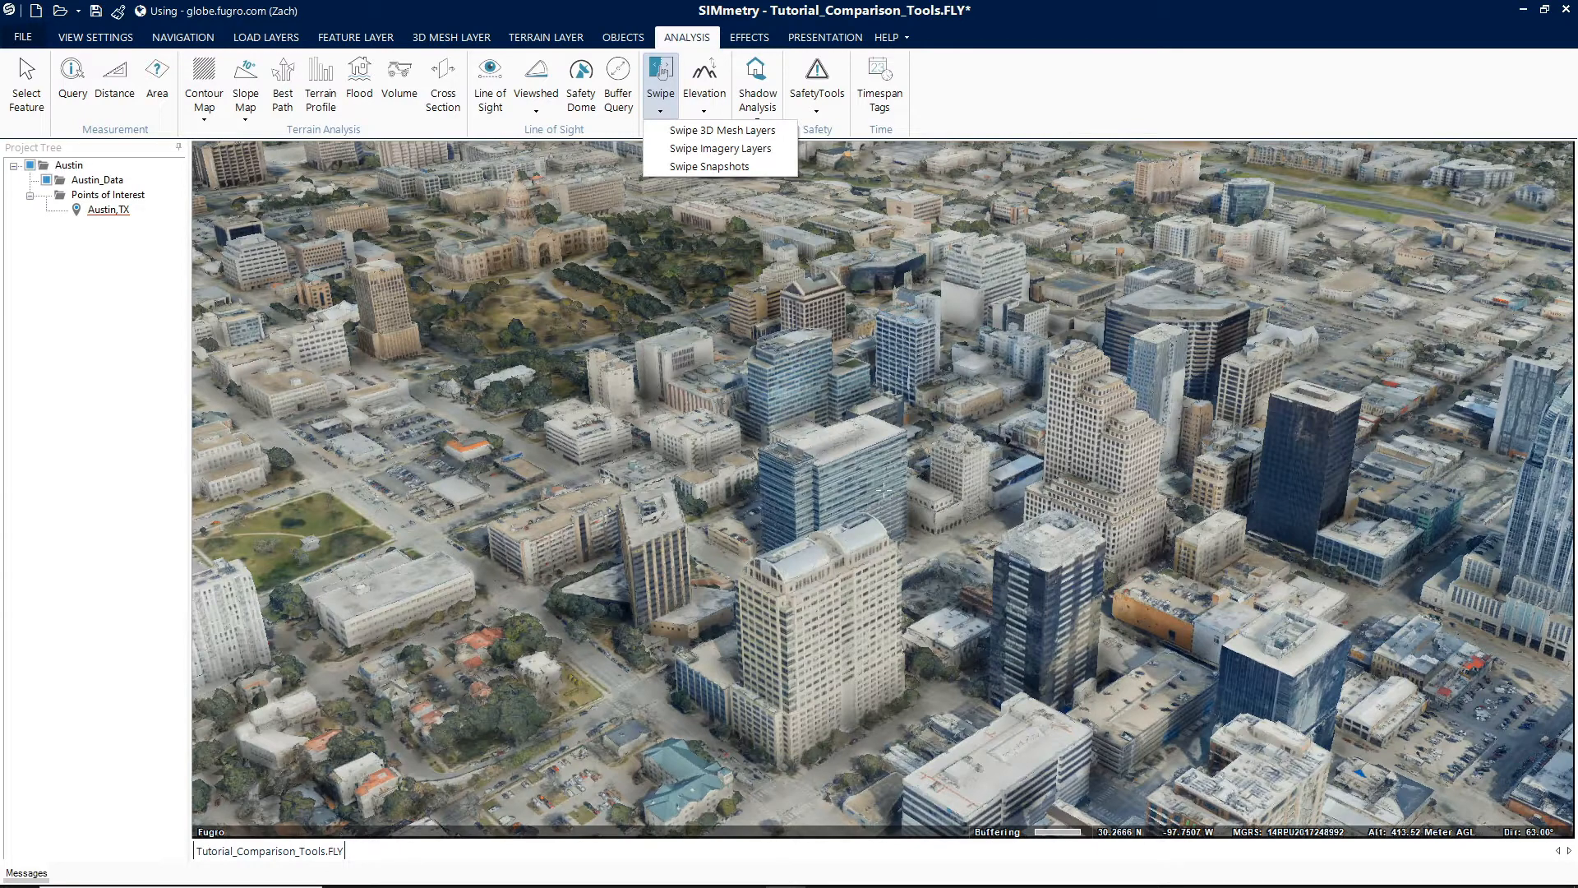
pyautogui.click(707, 130)
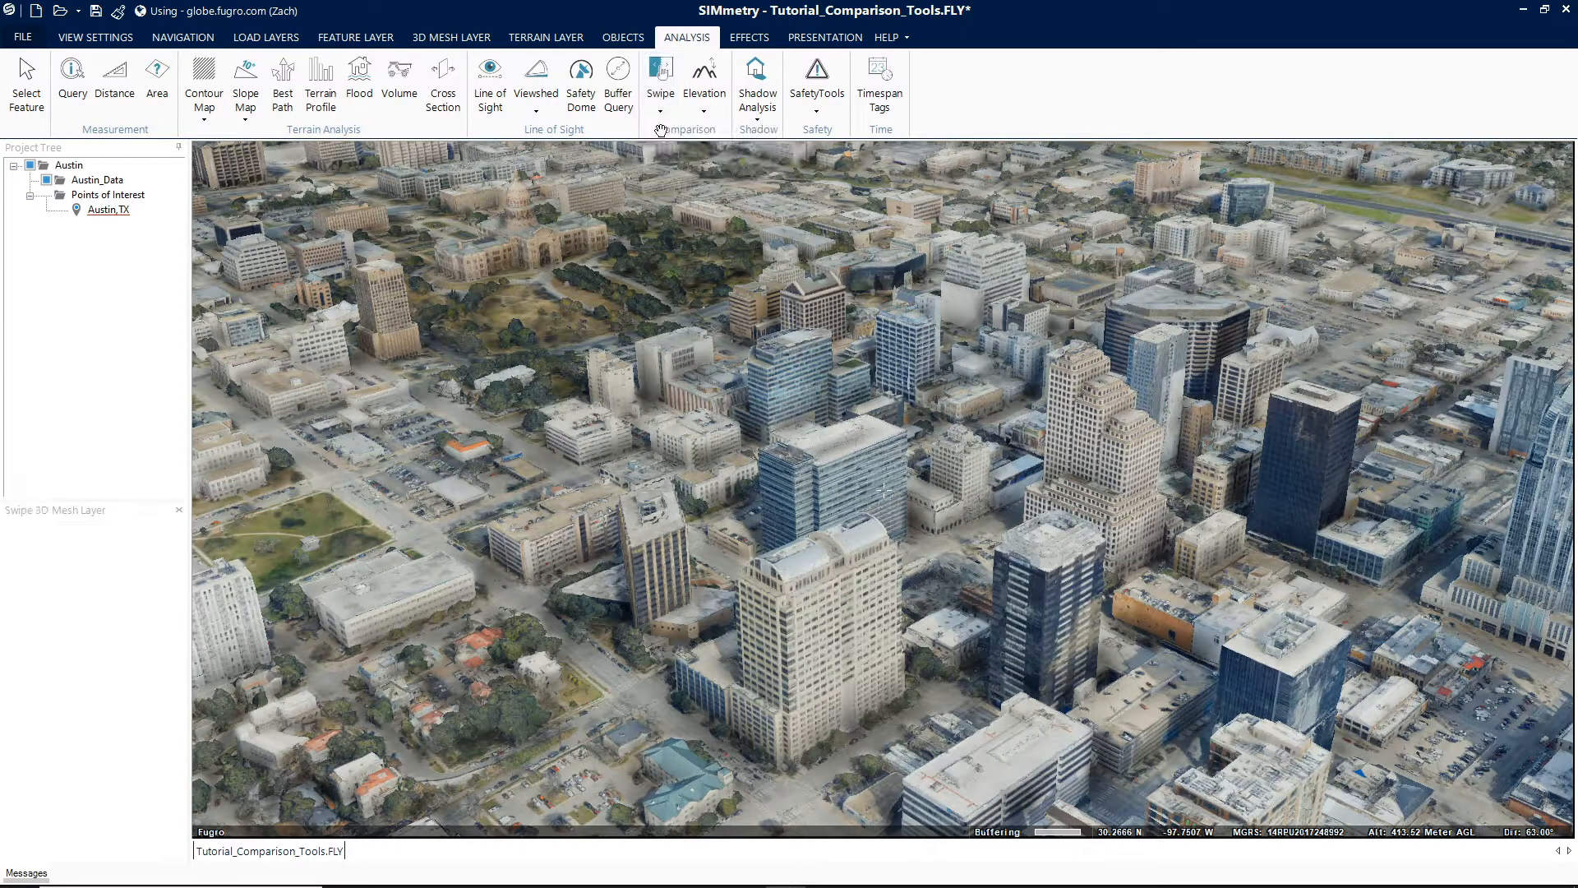
pyautogui.moveTo(125, 514); pyautogui.dragTo(217, 156)
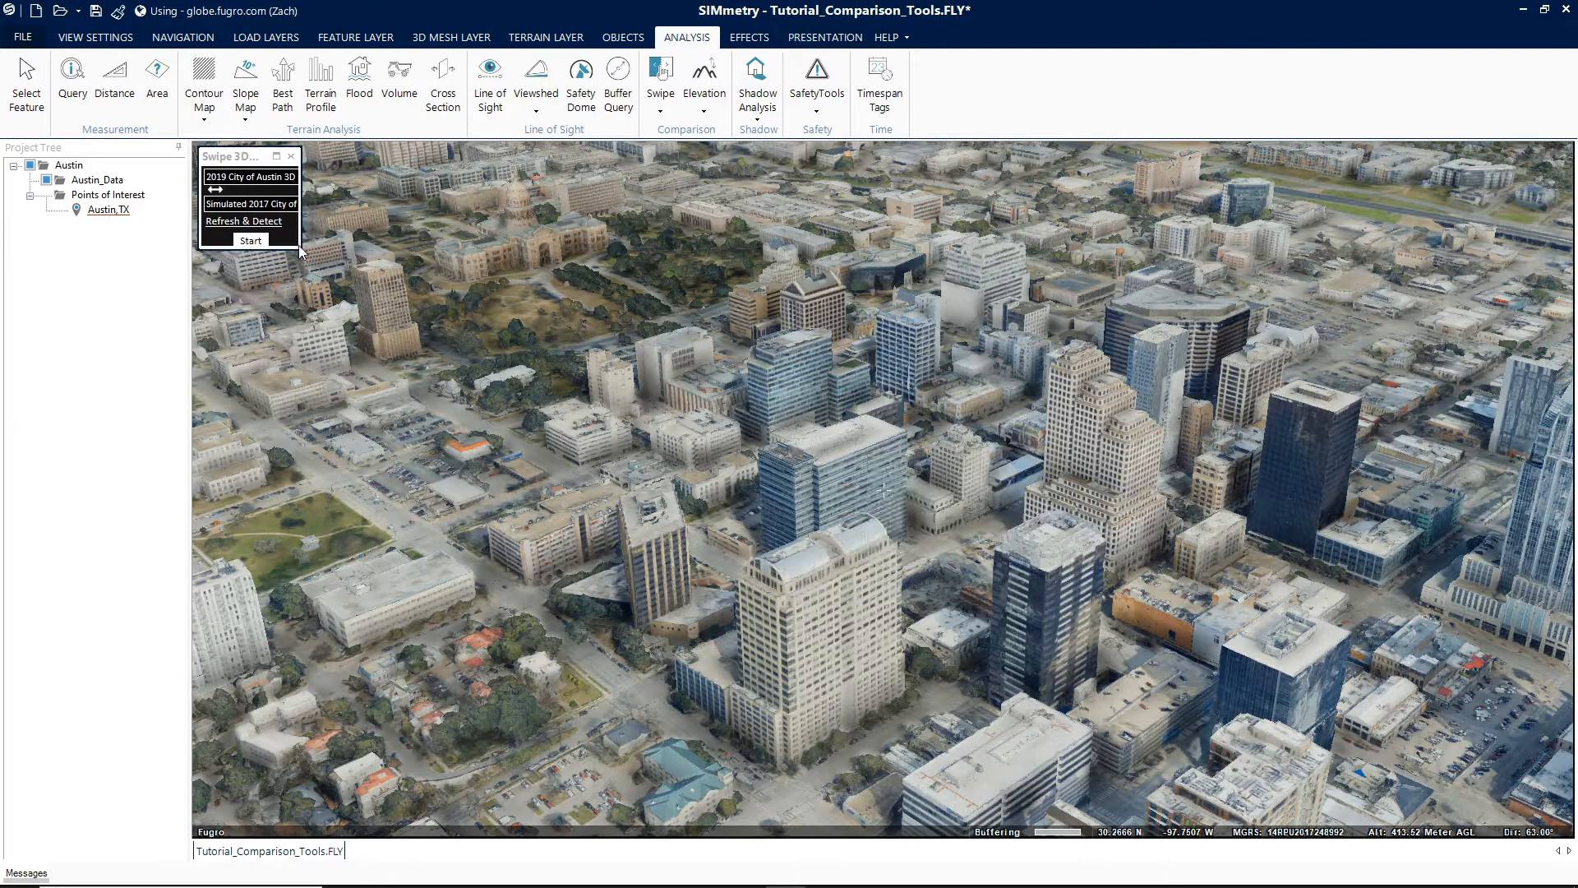
pyautogui.moveTo(299, 246); pyautogui.dragTo(543, 500)
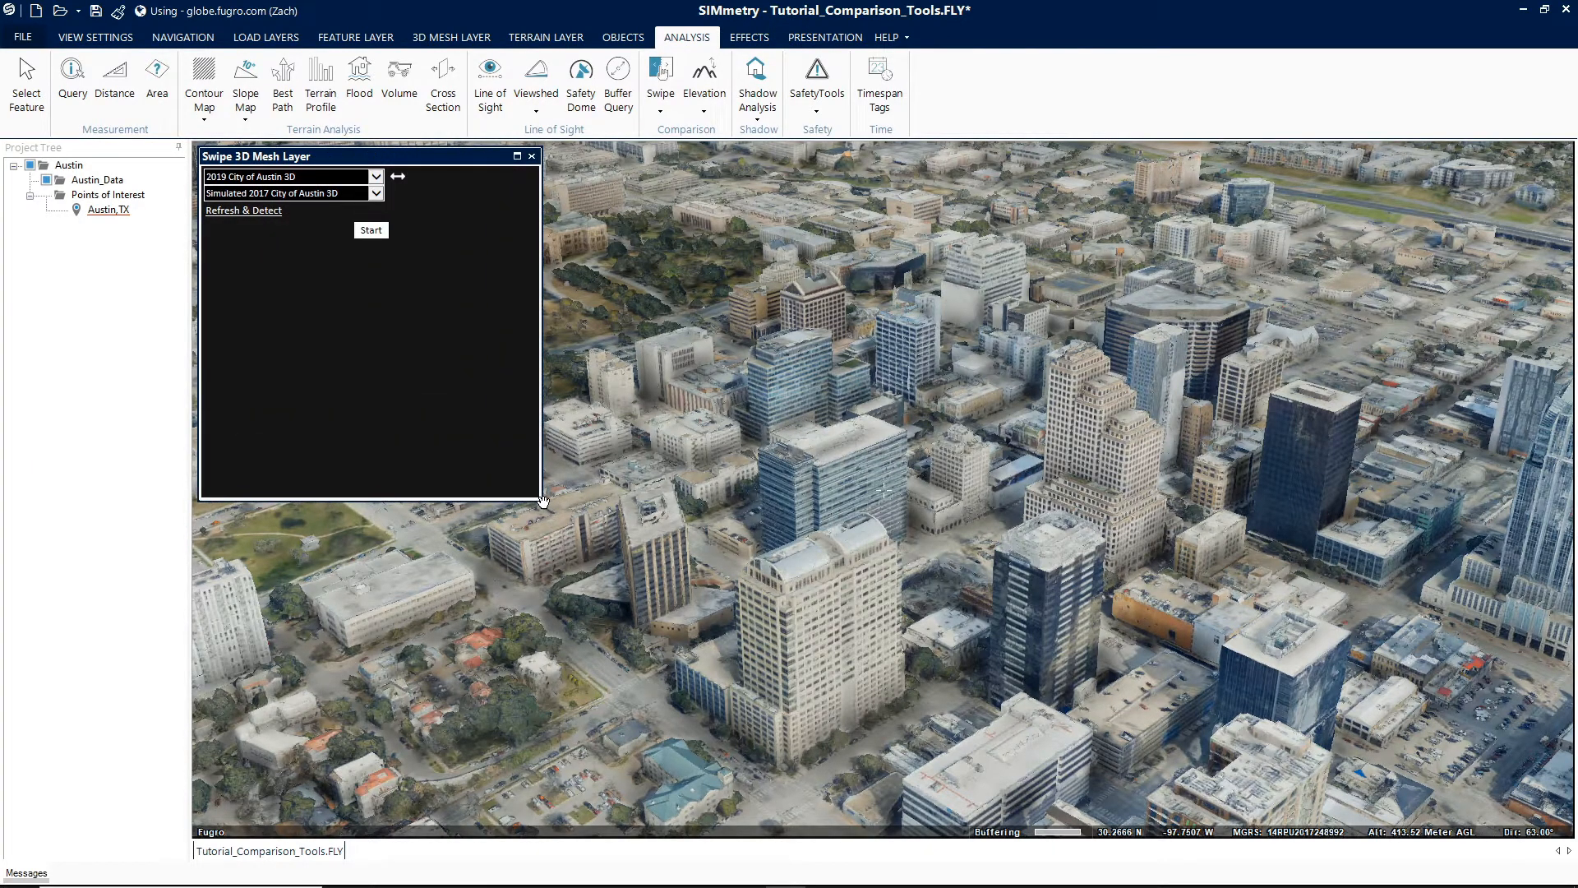
# - Compare 2019 City of Austin 3D against Simulated 2017 City of Austin 3D and start the mesh swipe
pyautogui.click(376, 178)
pyautogui.click(376, 178)
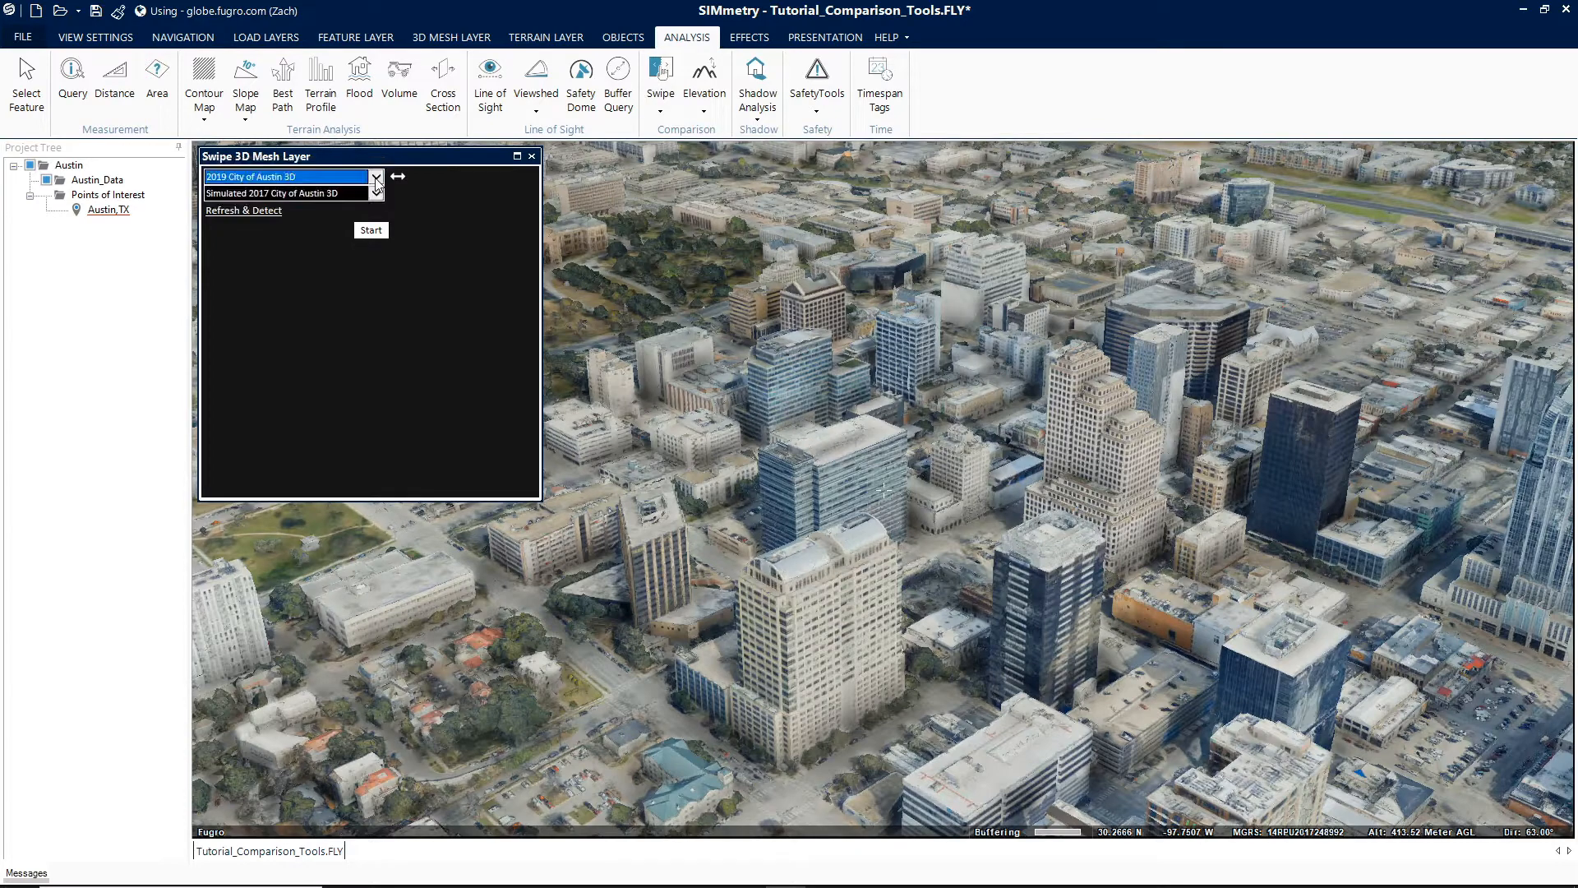
pyautogui.click(376, 195)
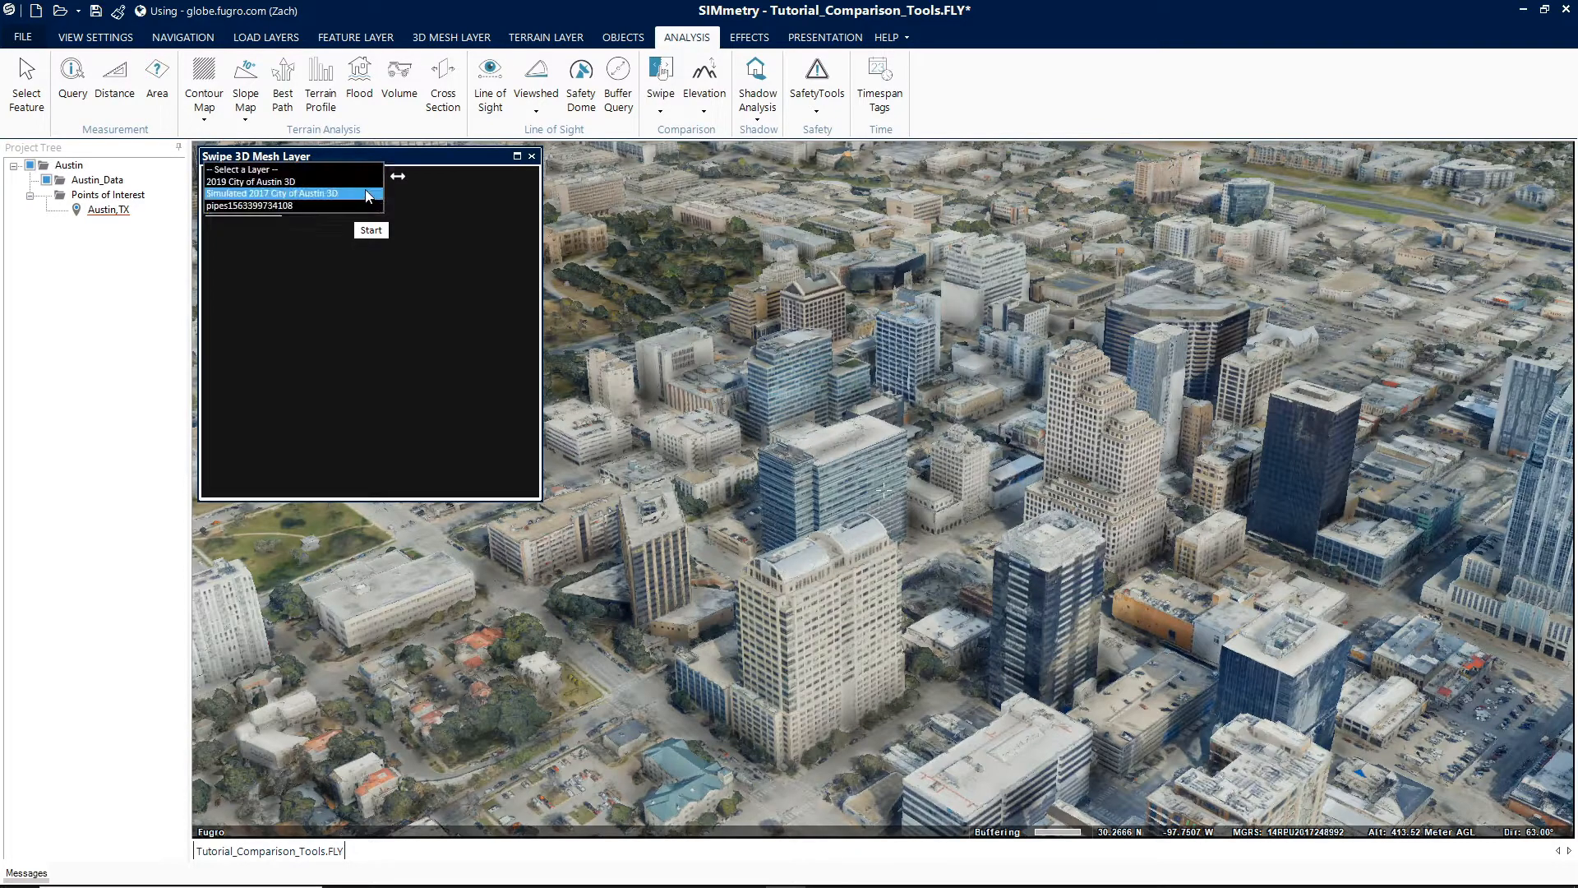
pyautogui.click(376, 194)
pyautogui.click(400, 177)
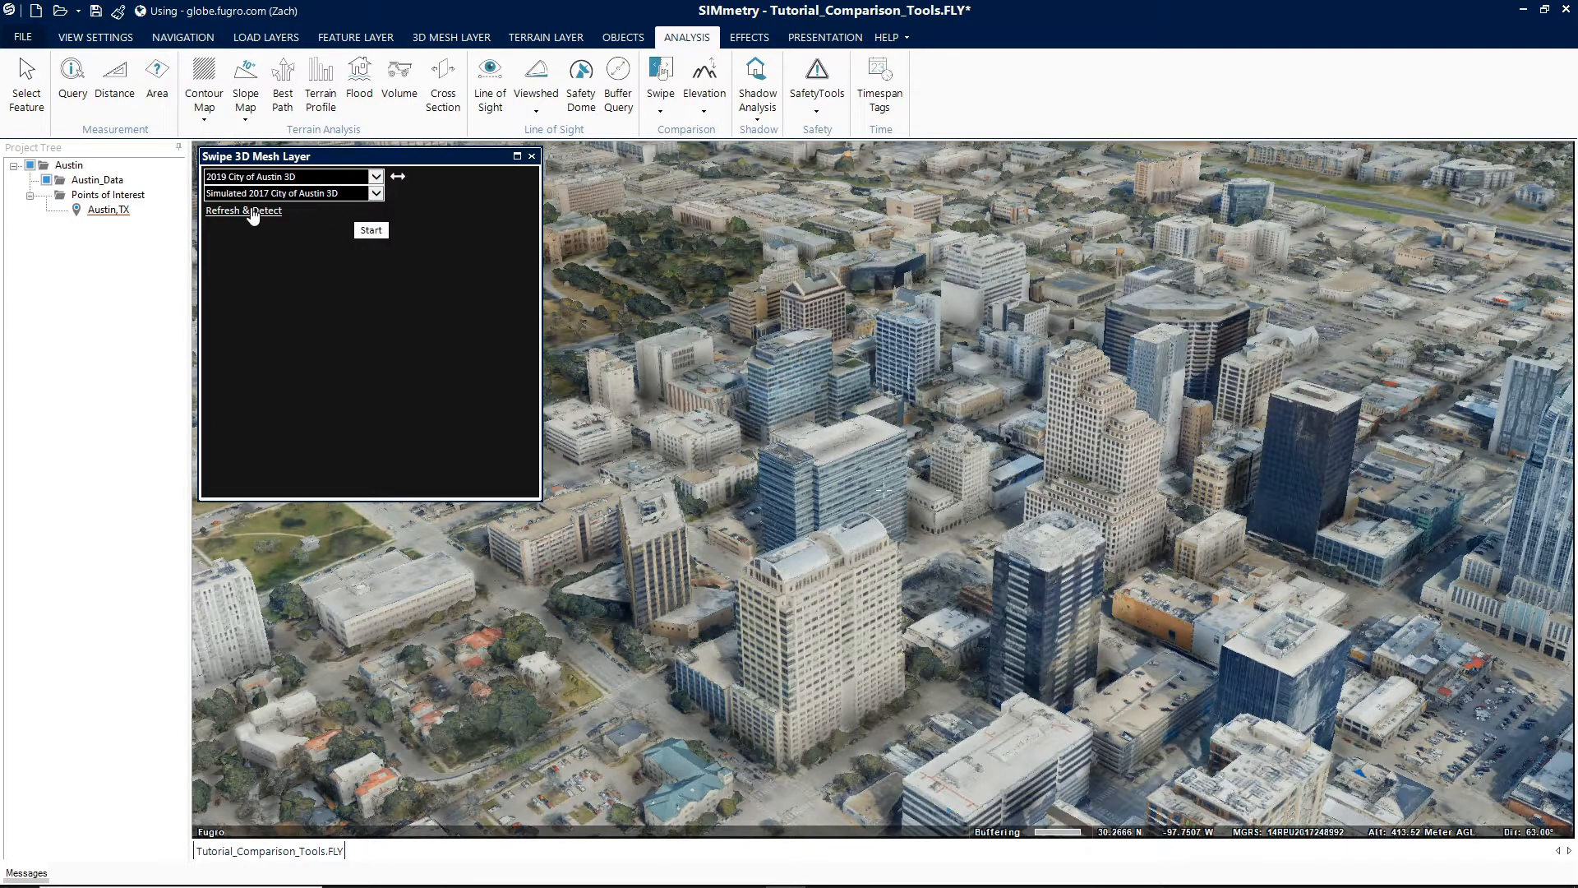
pyautogui.click(375, 232)
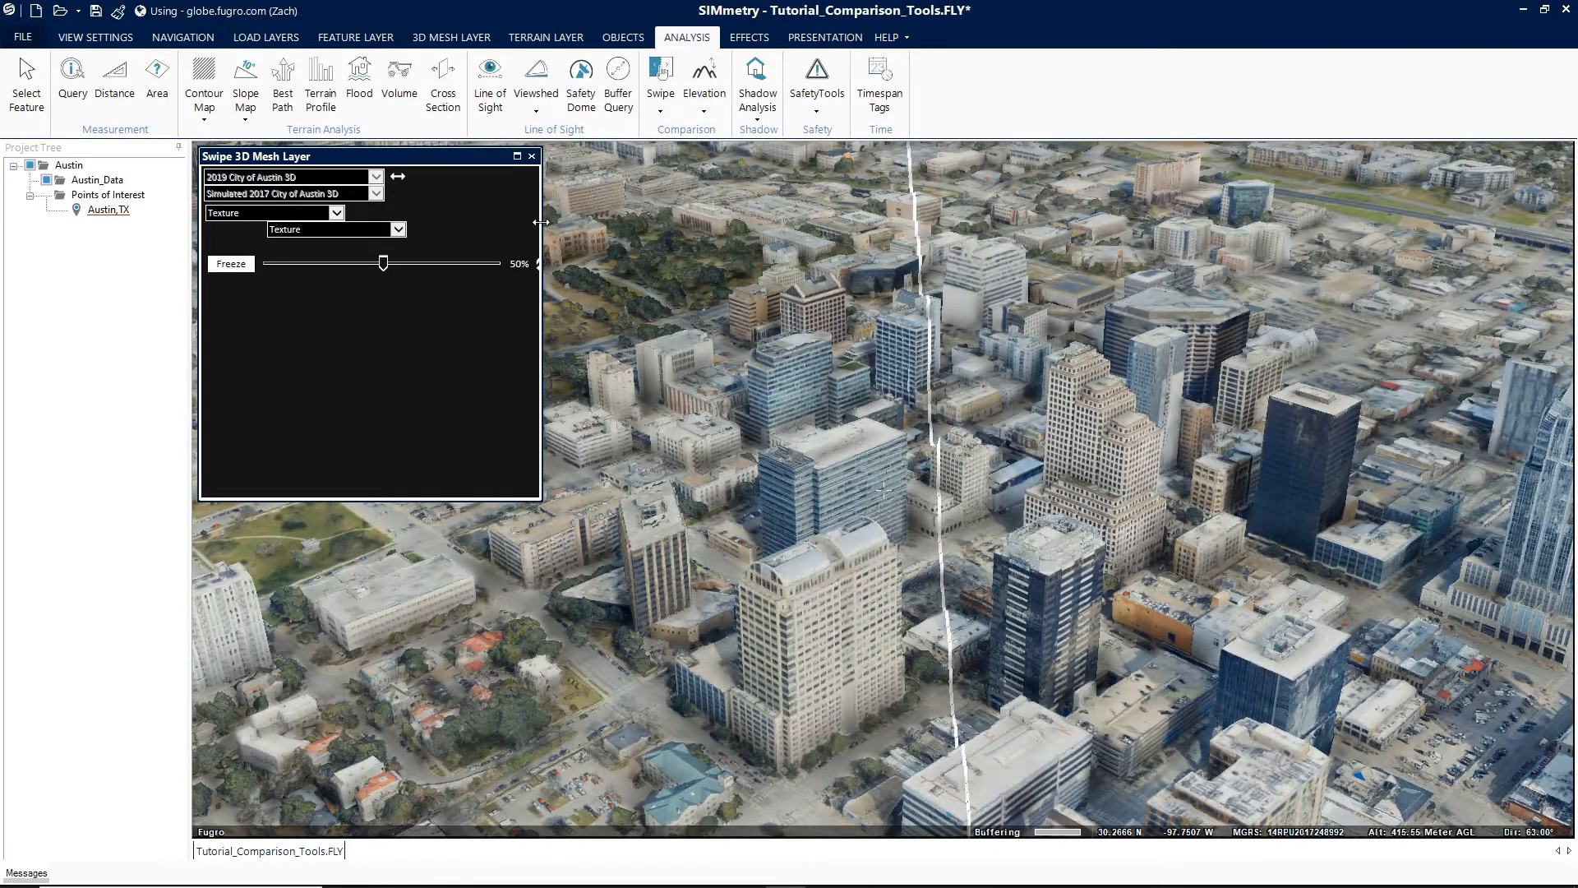
# - Widen the swipe panel and set the second layer's display to Texture + Wireframe
pyautogui.moveTo(542, 223); pyautogui.dragTo(568, 223)
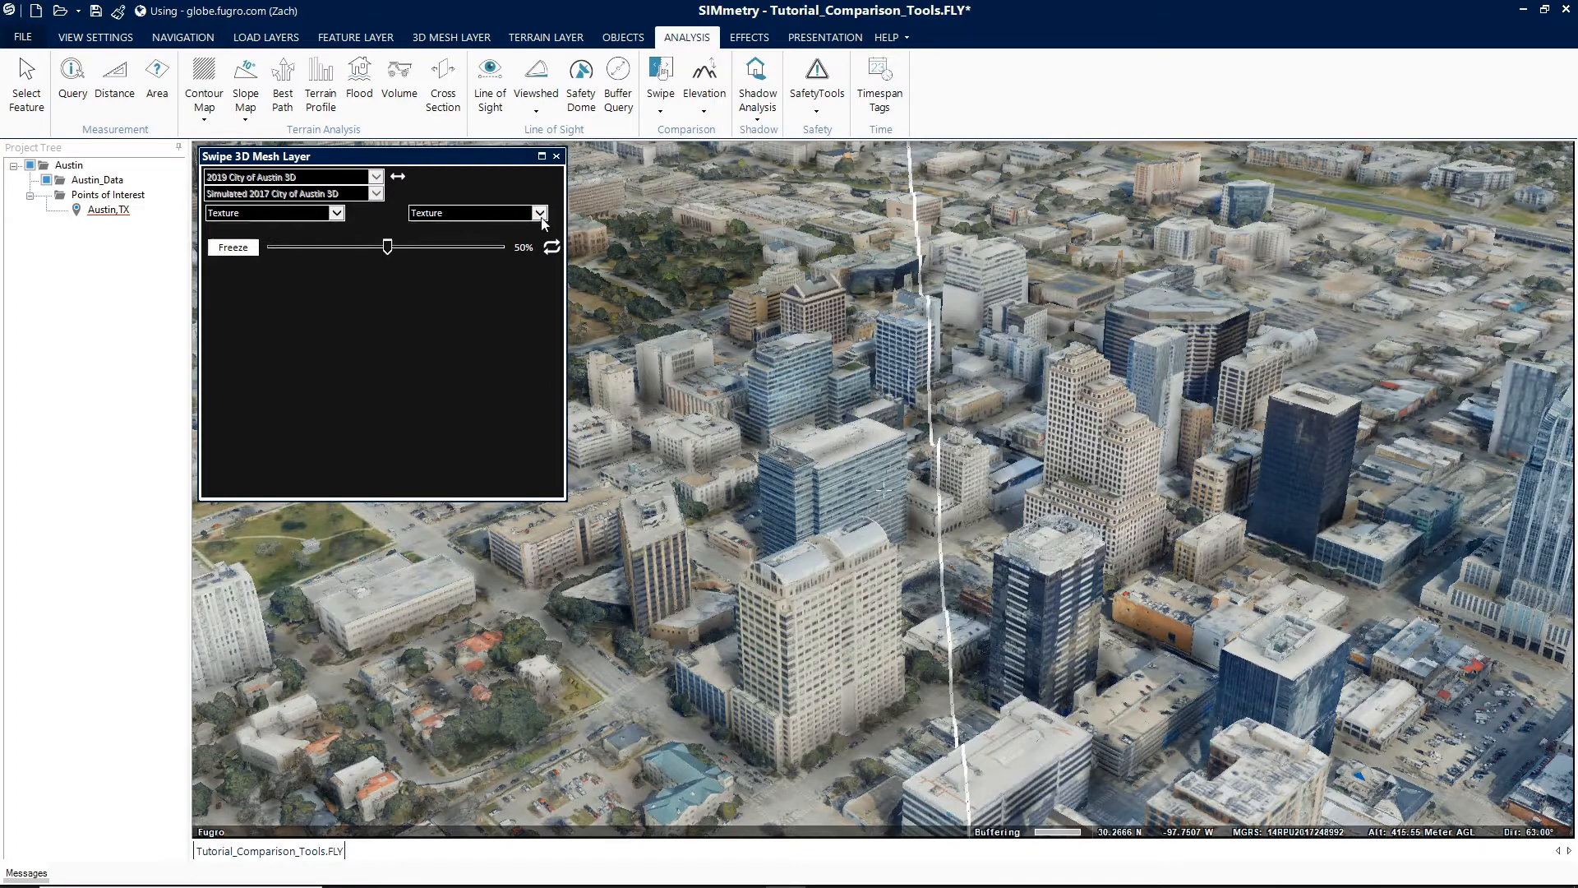
pyautogui.click(540, 215)
pyautogui.click(493, 225)
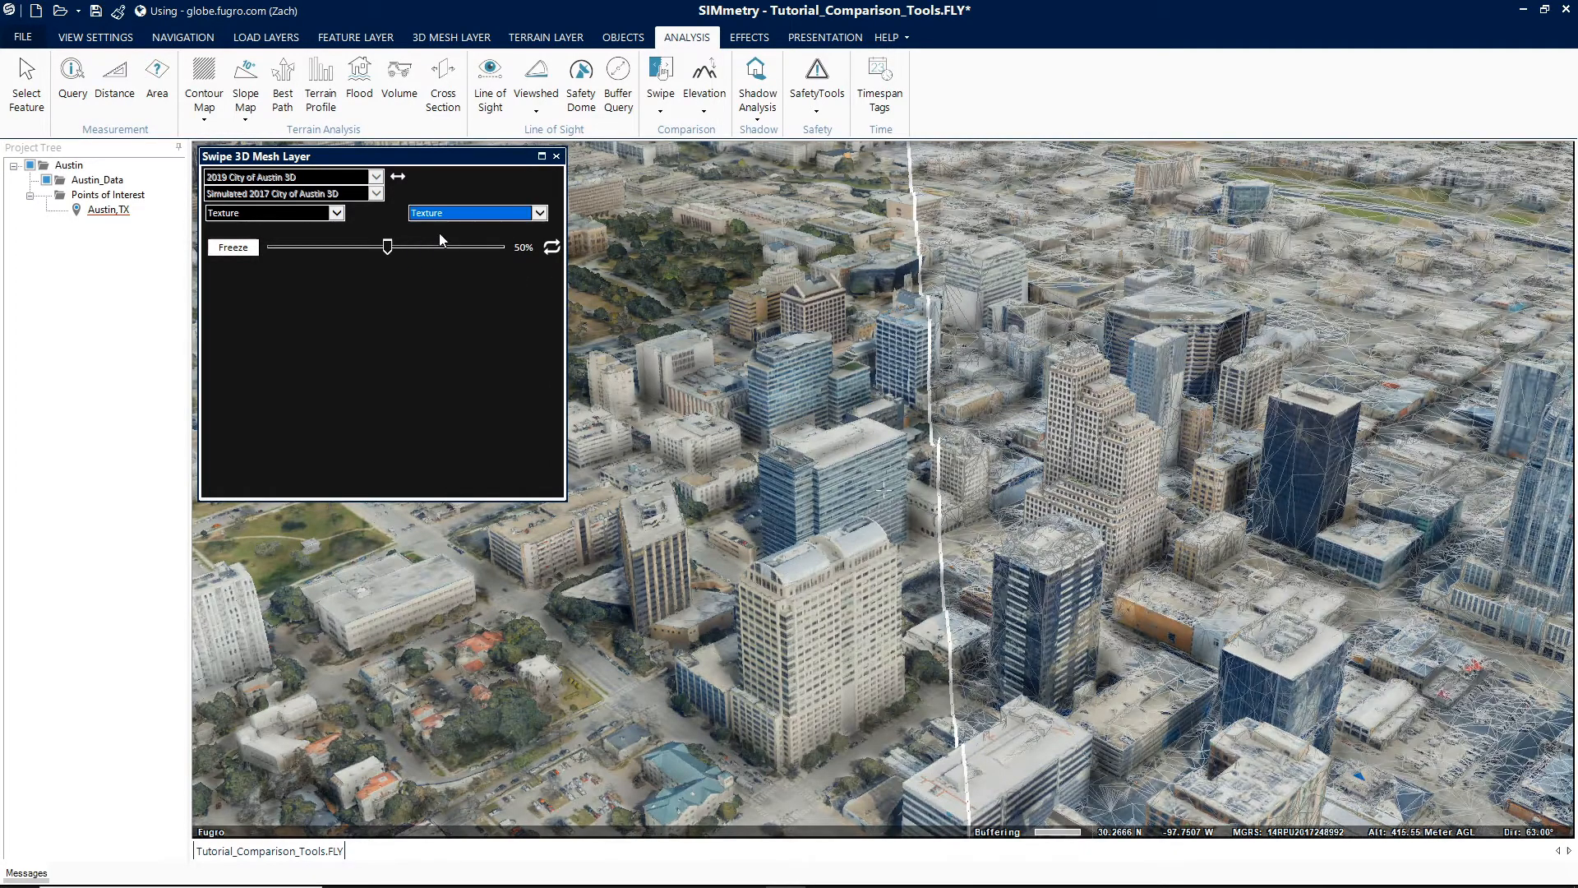
# - Move the swipe divider to about 62%, reverse the swiped sides, and freeze the comparison
pyautogui.moveTo(388, 249)
pyautogui.mouseDown()
pyautogui.moveTo(474, 250)
pyautogui.moveTo(365, 250)
pyautogui.mouseUp()
pyautogui.click(549, 248)
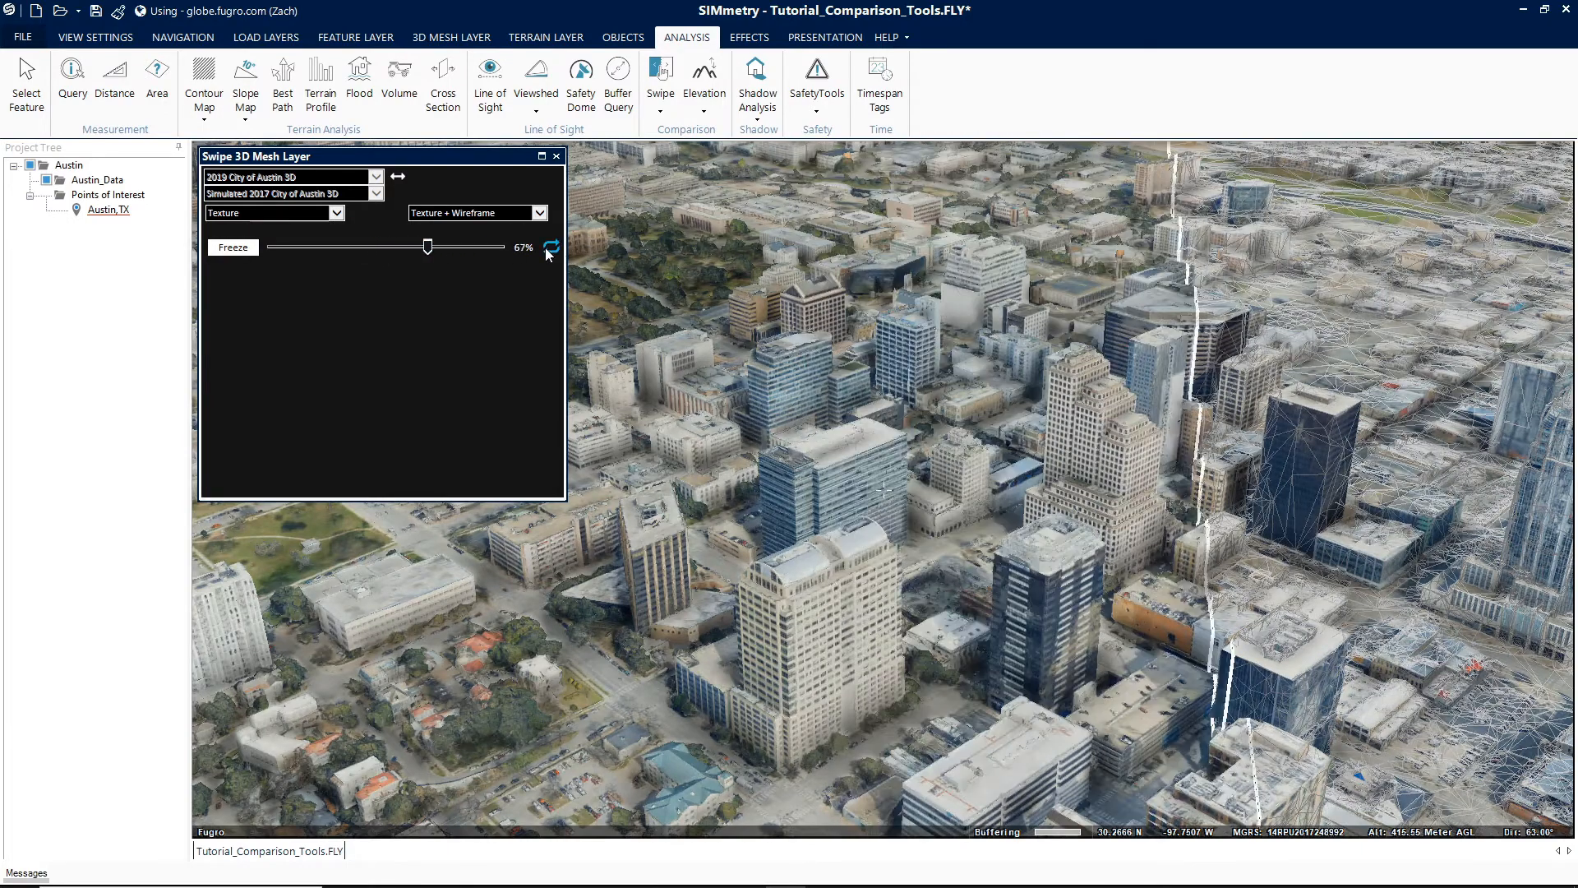
pyautogui.click(233, 248)
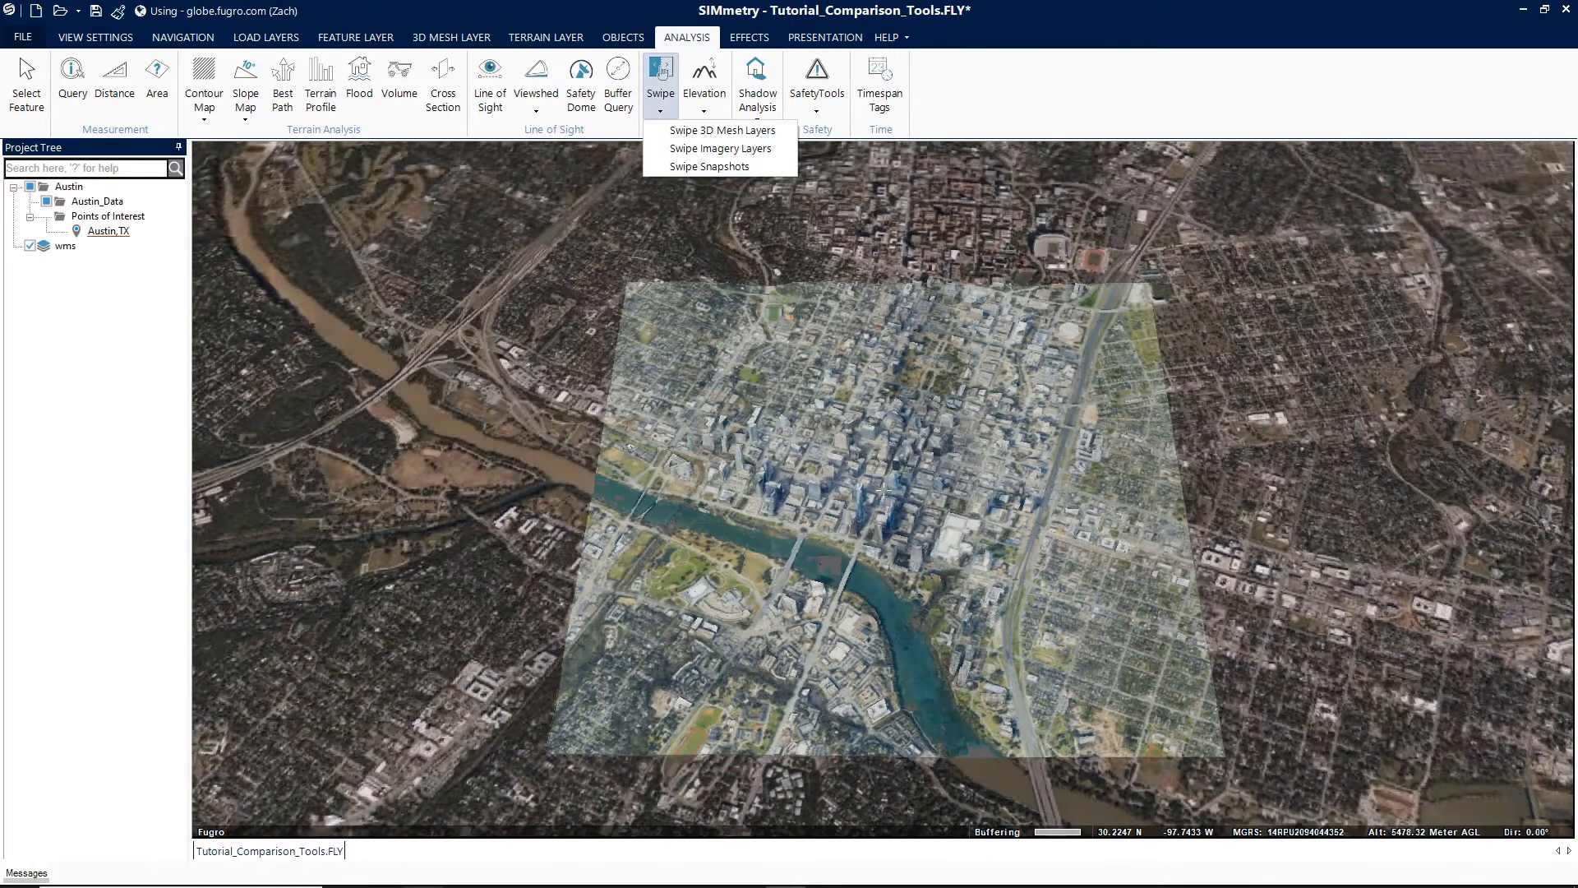
# - Open the Swipe Imagery Layers tool and float its panel as an enlarged window
pyautogui.click(720, 148)
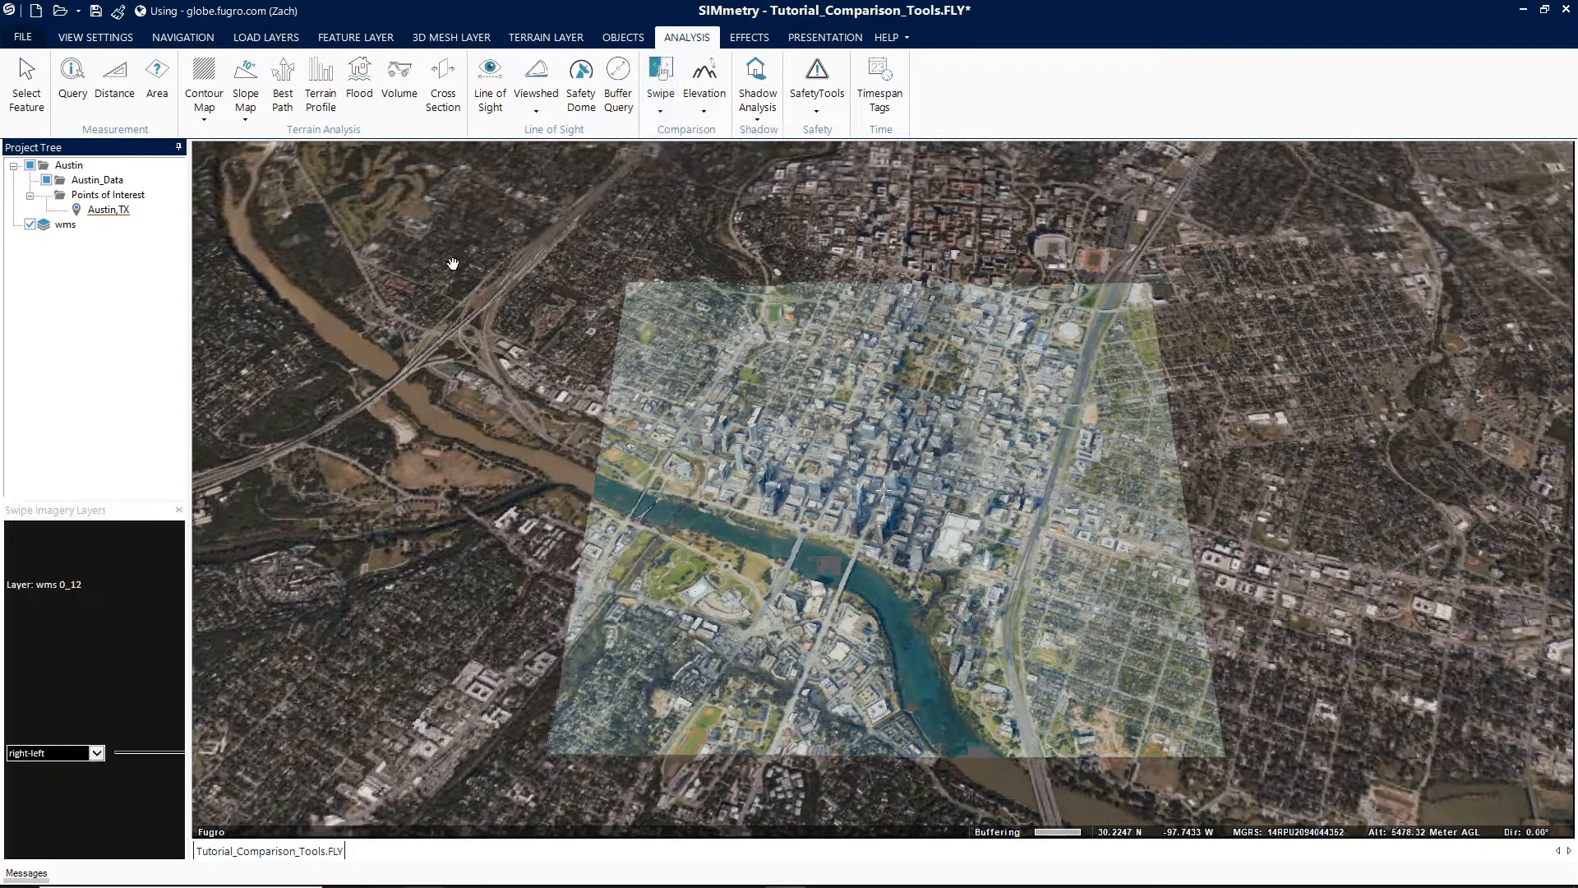
pyautogui.moveTo(53, 514); pyautogui.dragTo(254, 159)
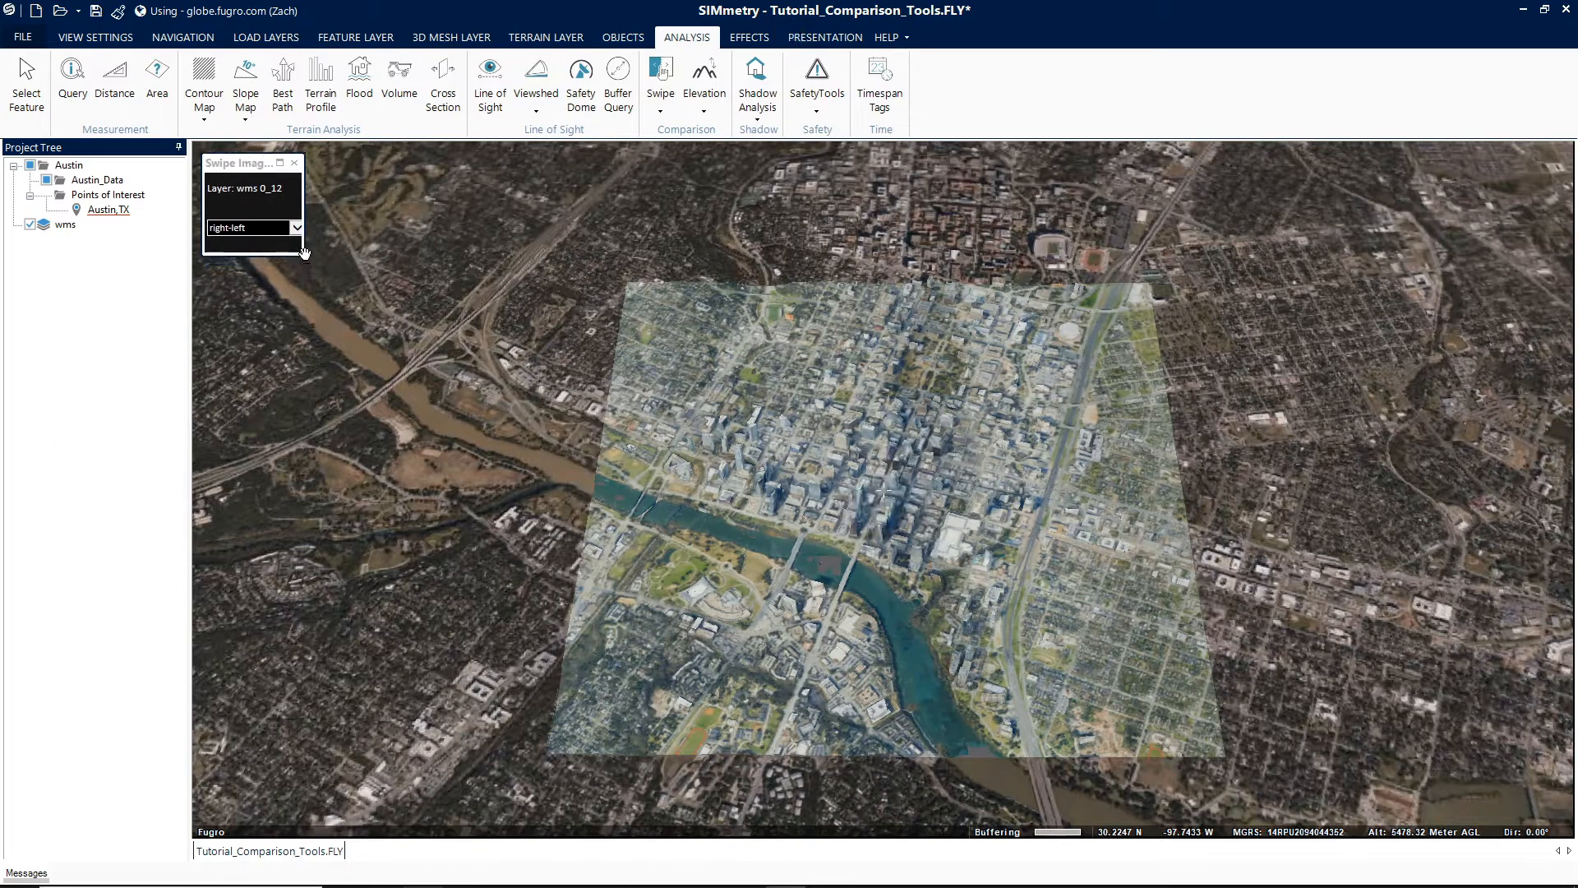
pyautogui.moveTo(306, 259); pyautogui.dragTo(600, 419)
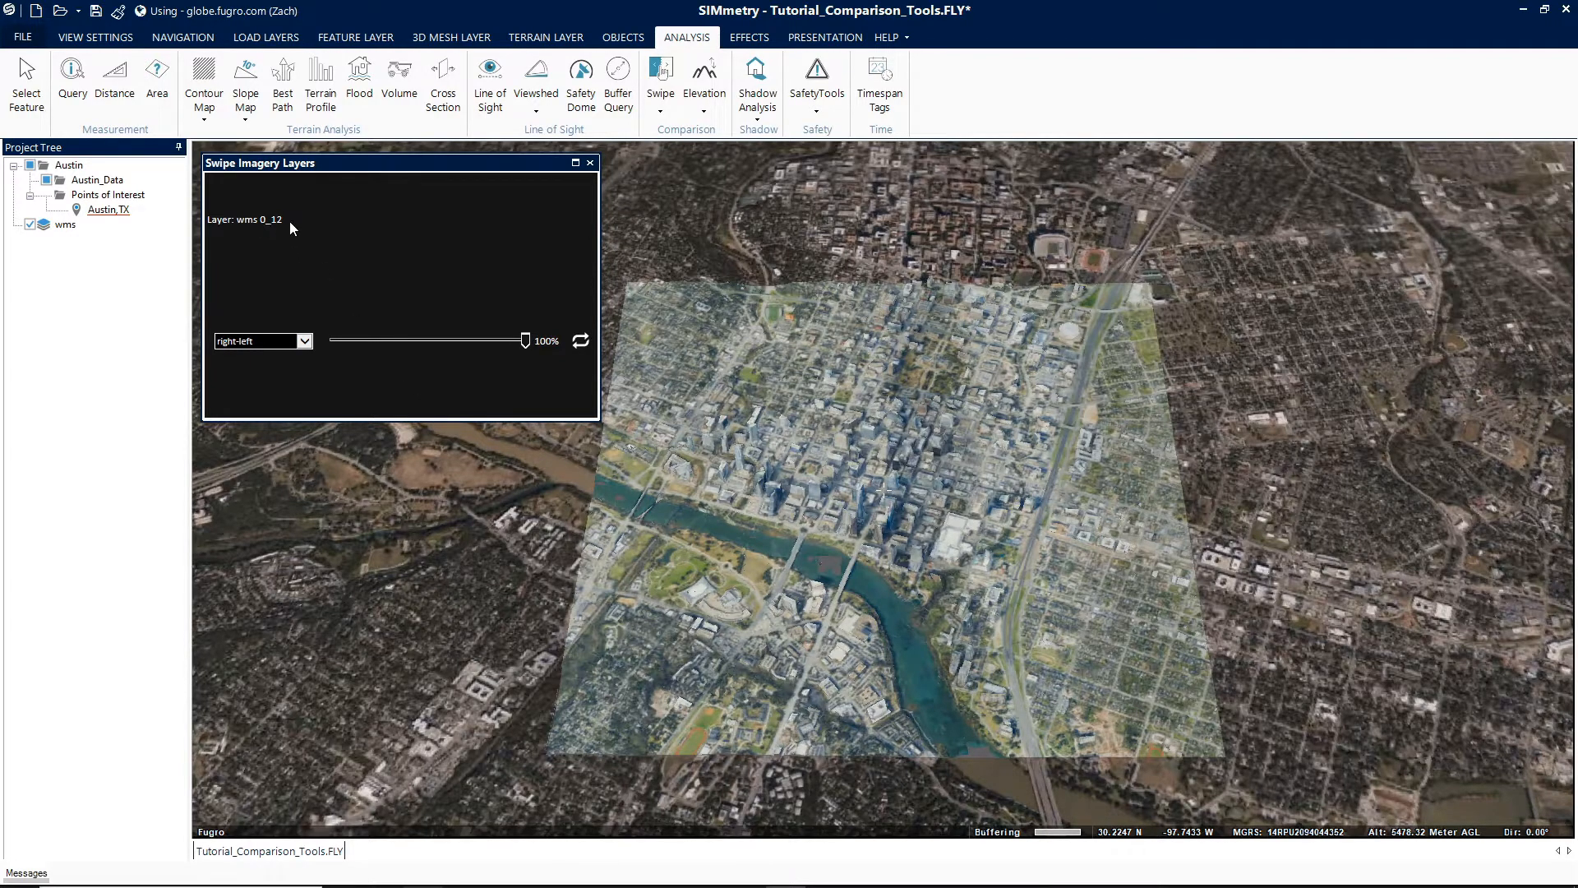
# - Set the imagery swipe direction to left-right and reverse the swipe
pyautogui.click(305, 341)
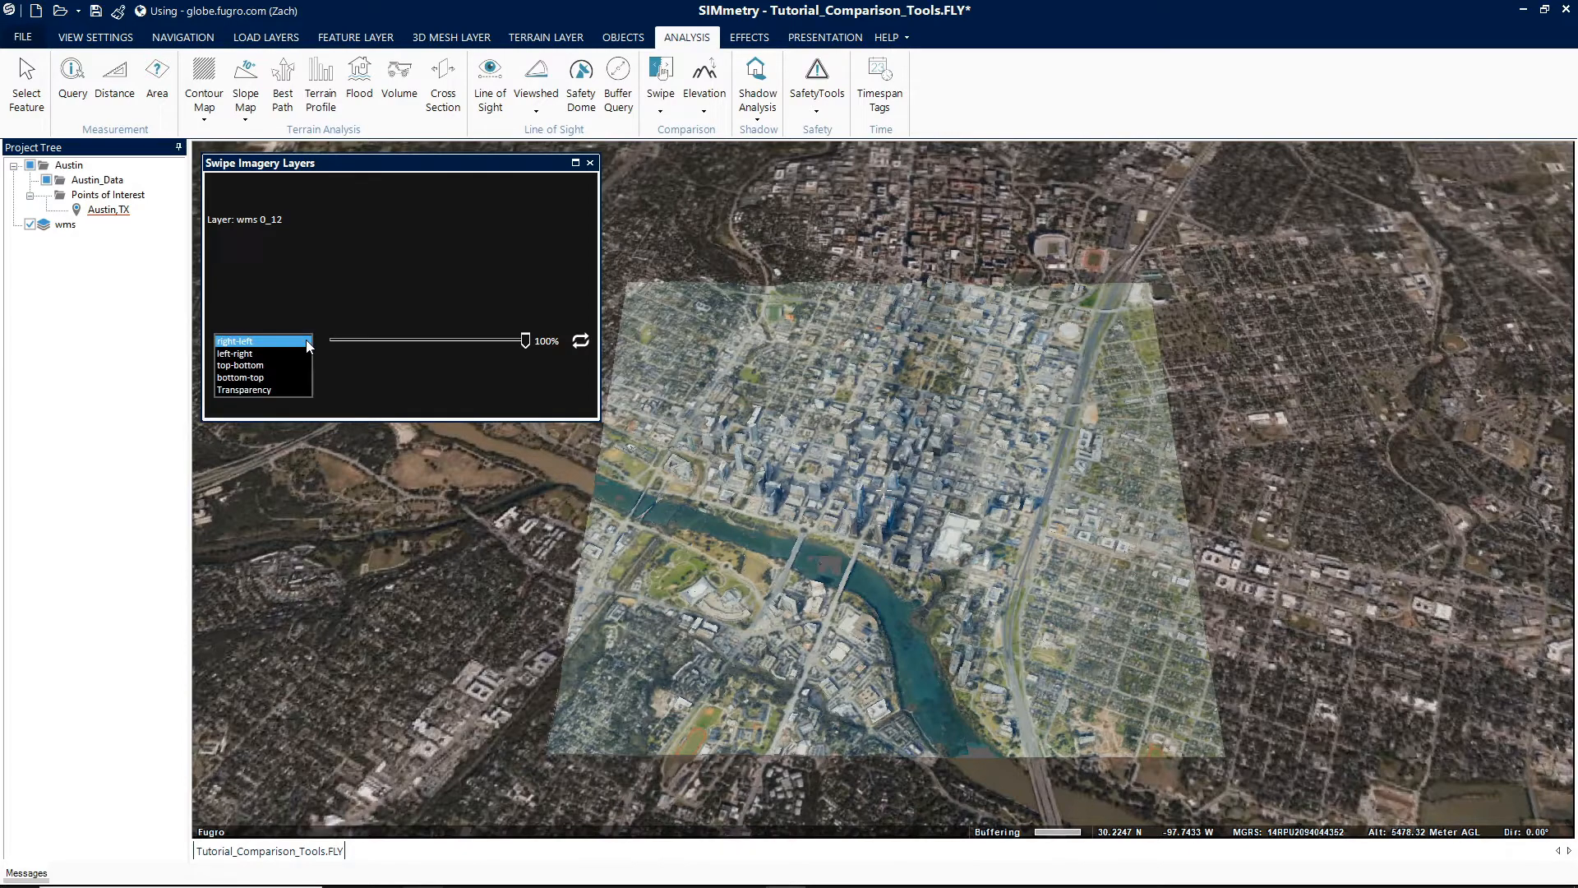
pyautogui.click(260, 341)
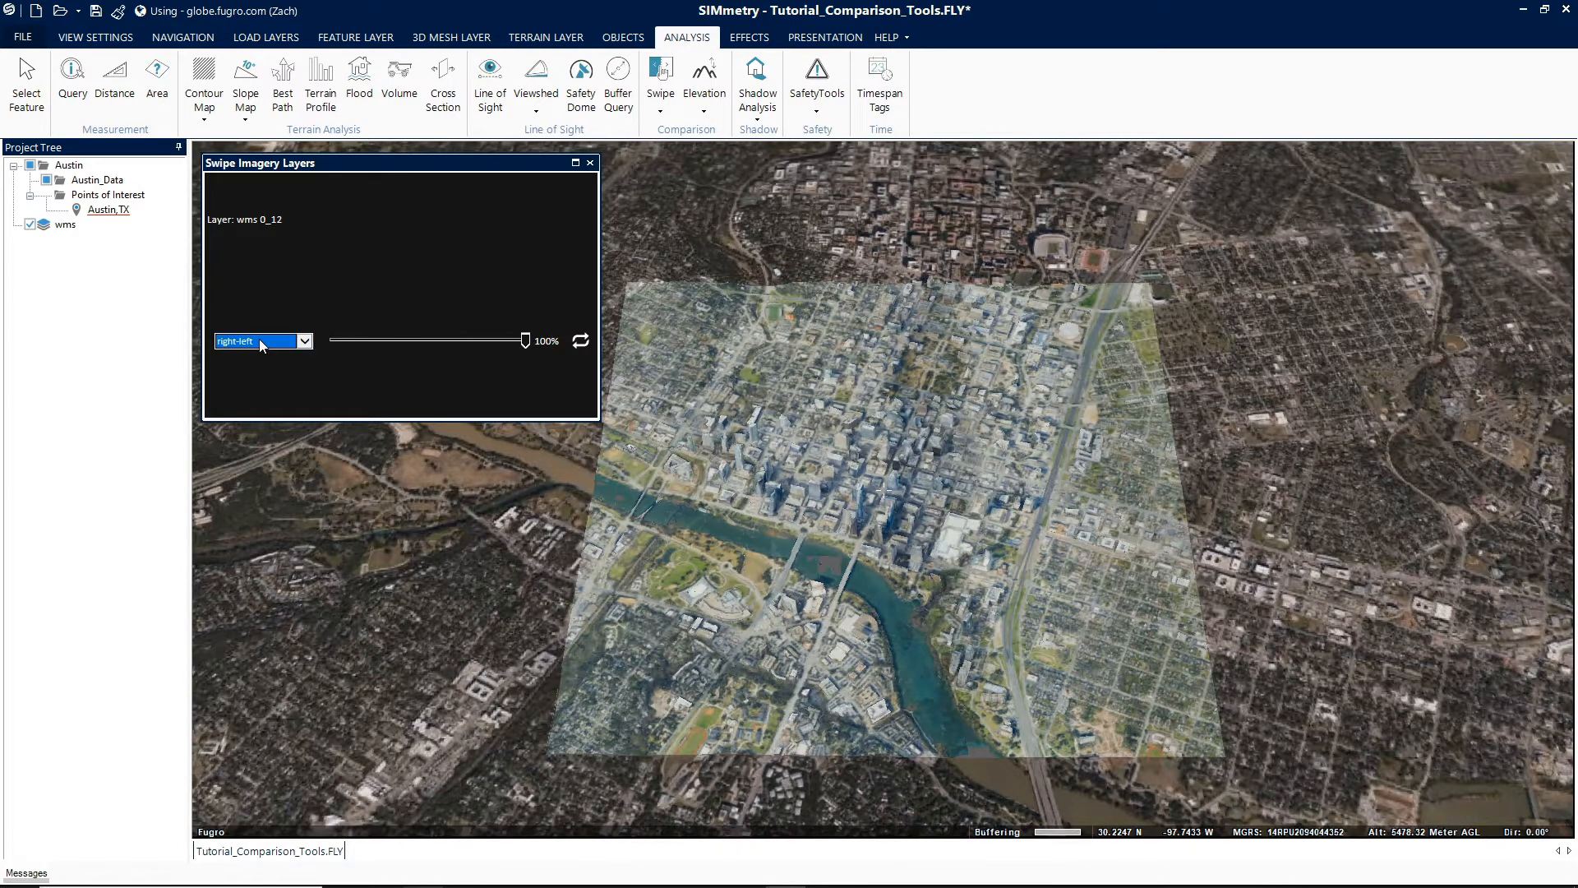
pyautogui.click(304, 341)
pyautogui.click(286, 354)
pyautogui.click(581, 343)
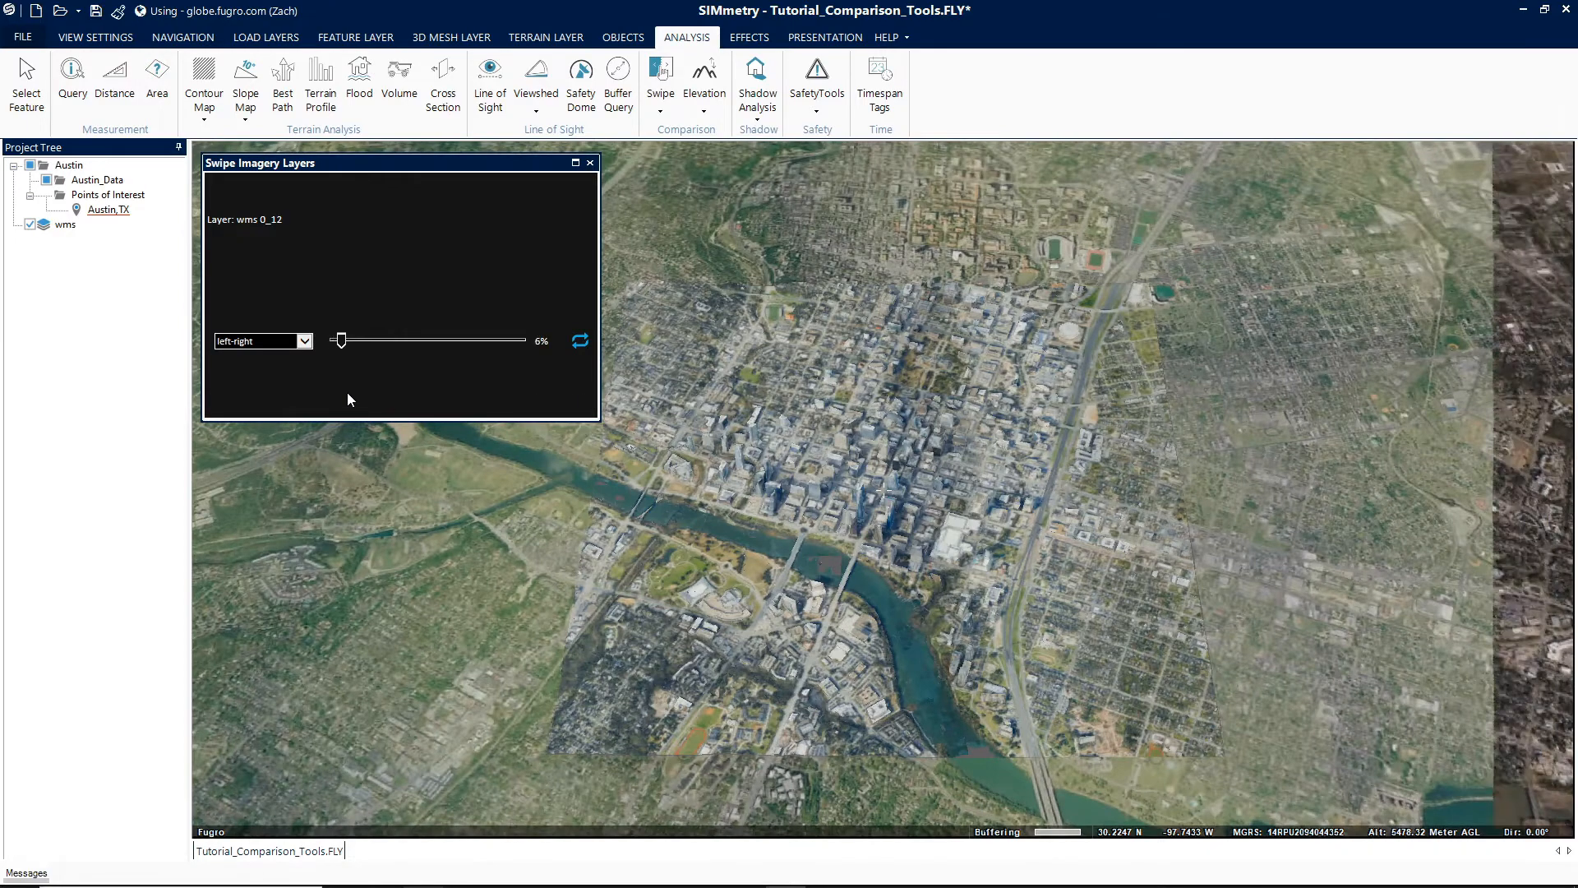
# - Open Swipe Snapshots and compare the modified scene against the original
pyautogui.click(662, 78)
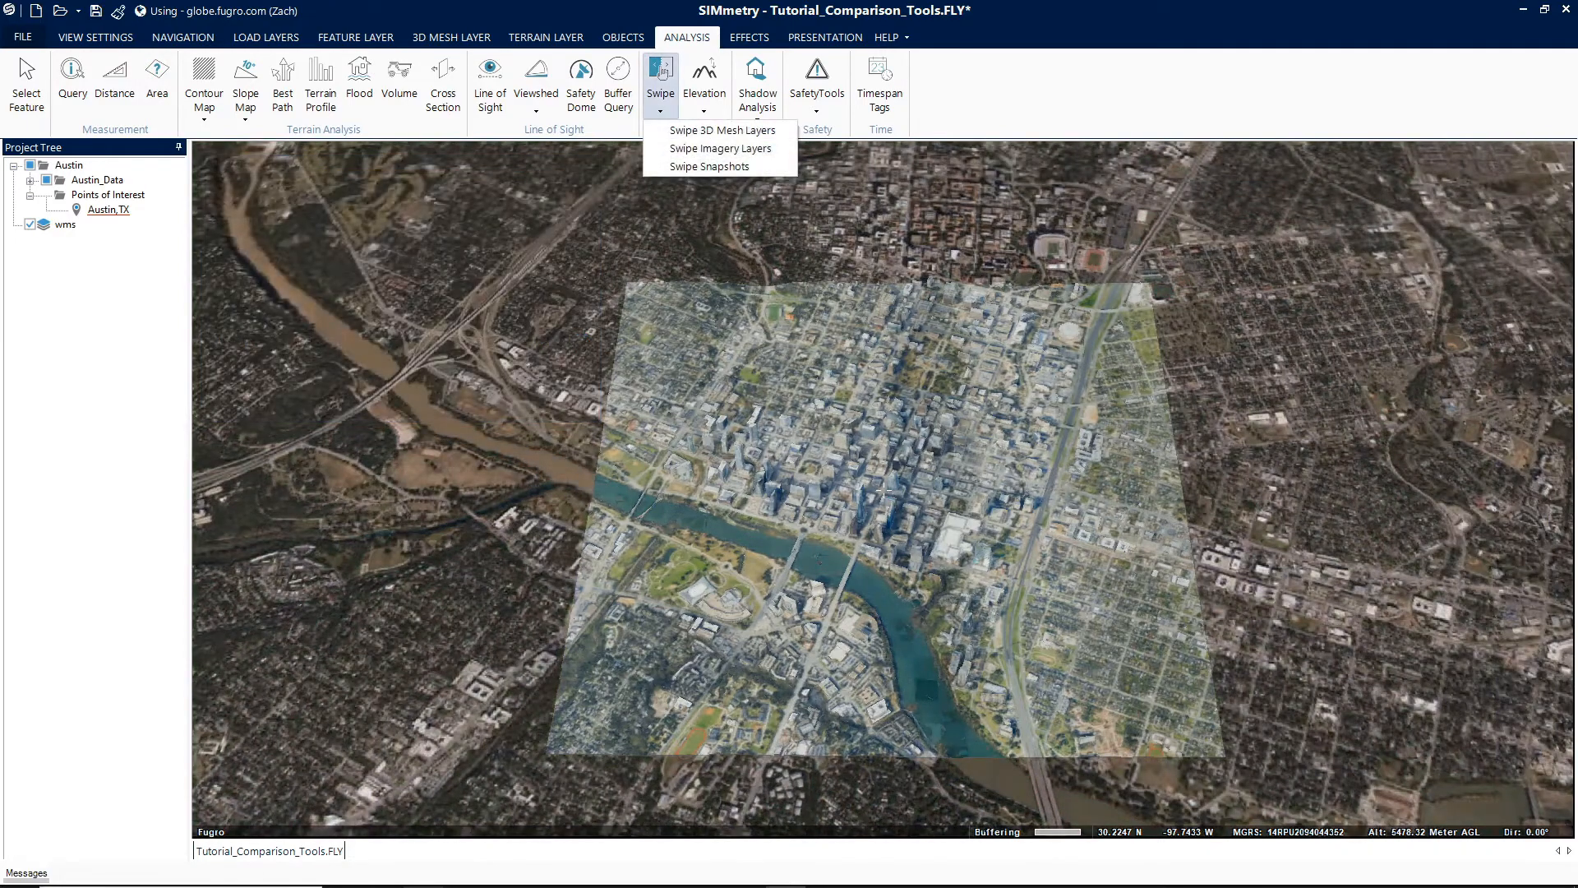
pyautogui.click(709, 166)
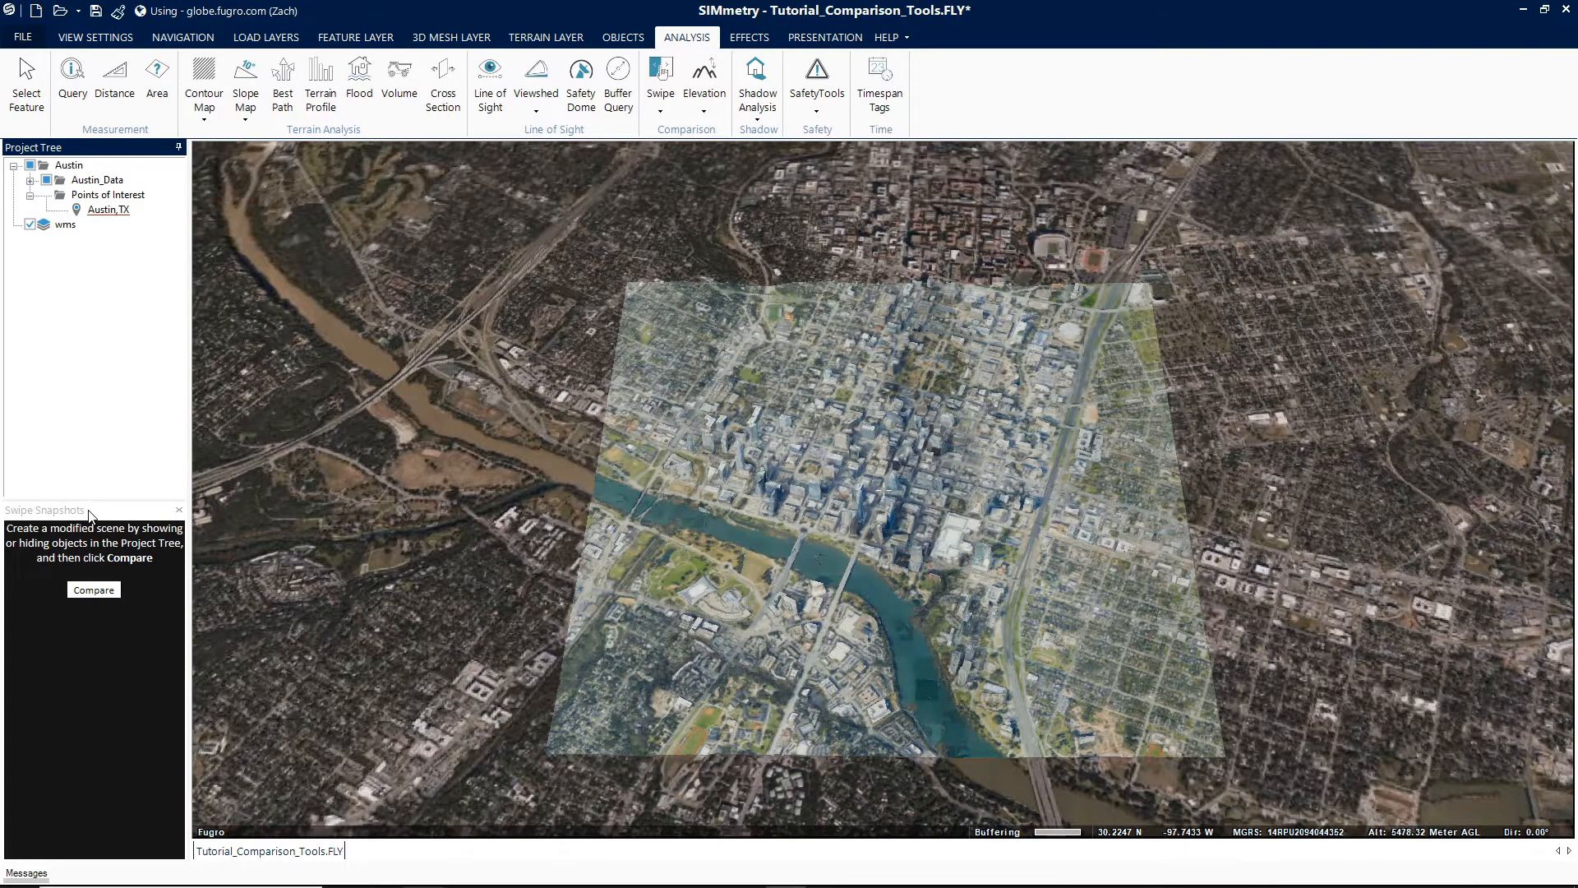
pyautogui.click(93, 593)
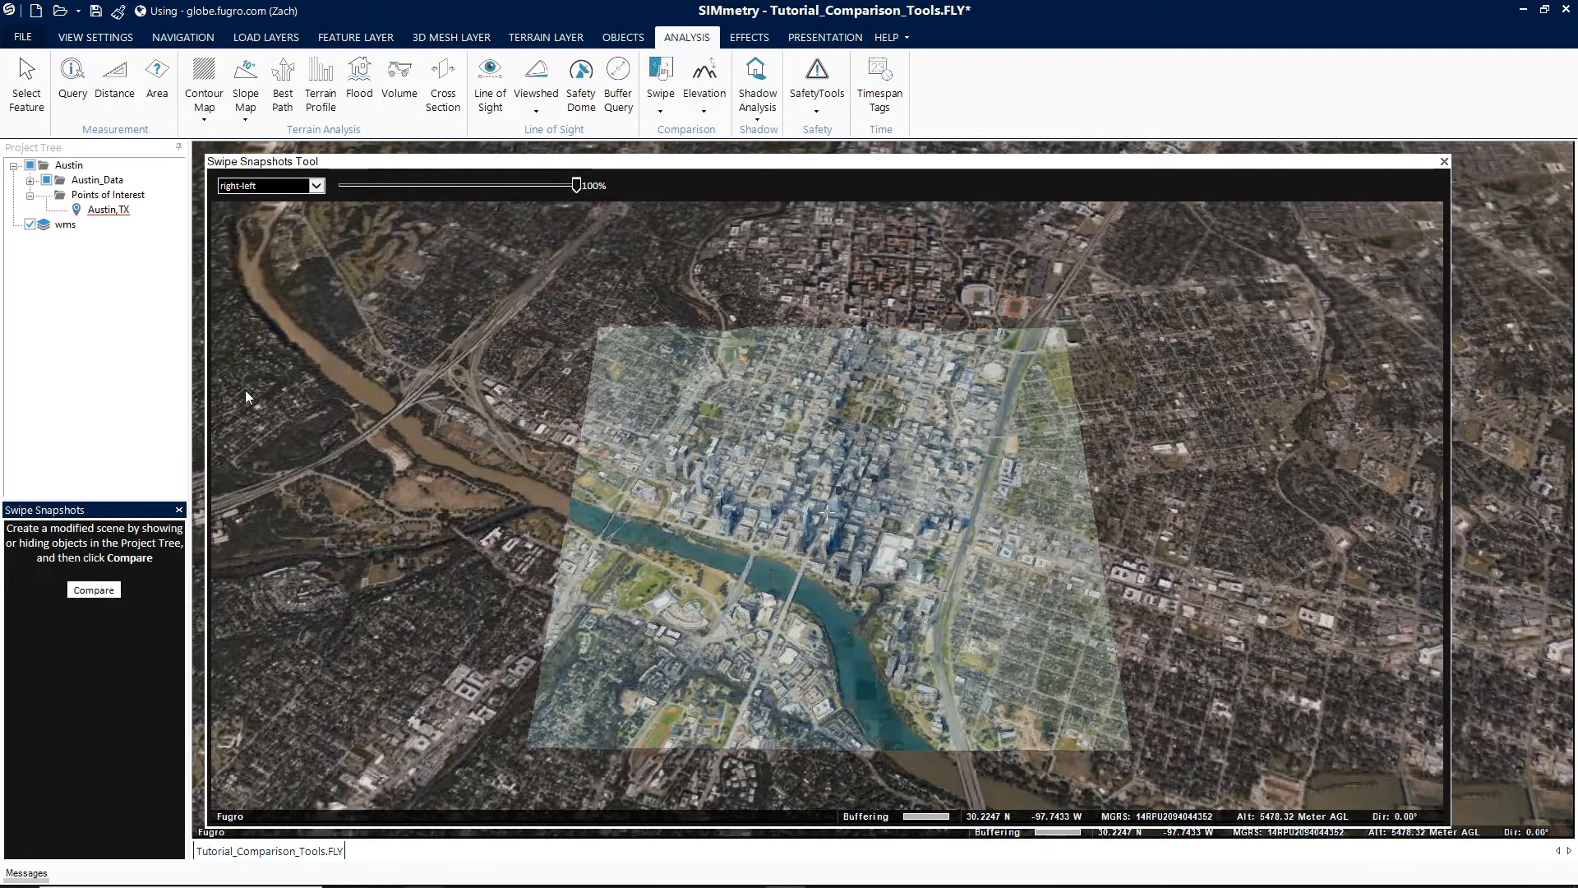
# - Set the snapshot swipe direction to left-right and sweep the slider from 0% up to 100%
pyautogui.click(317, 188)
pyautogui.click(316, 188)
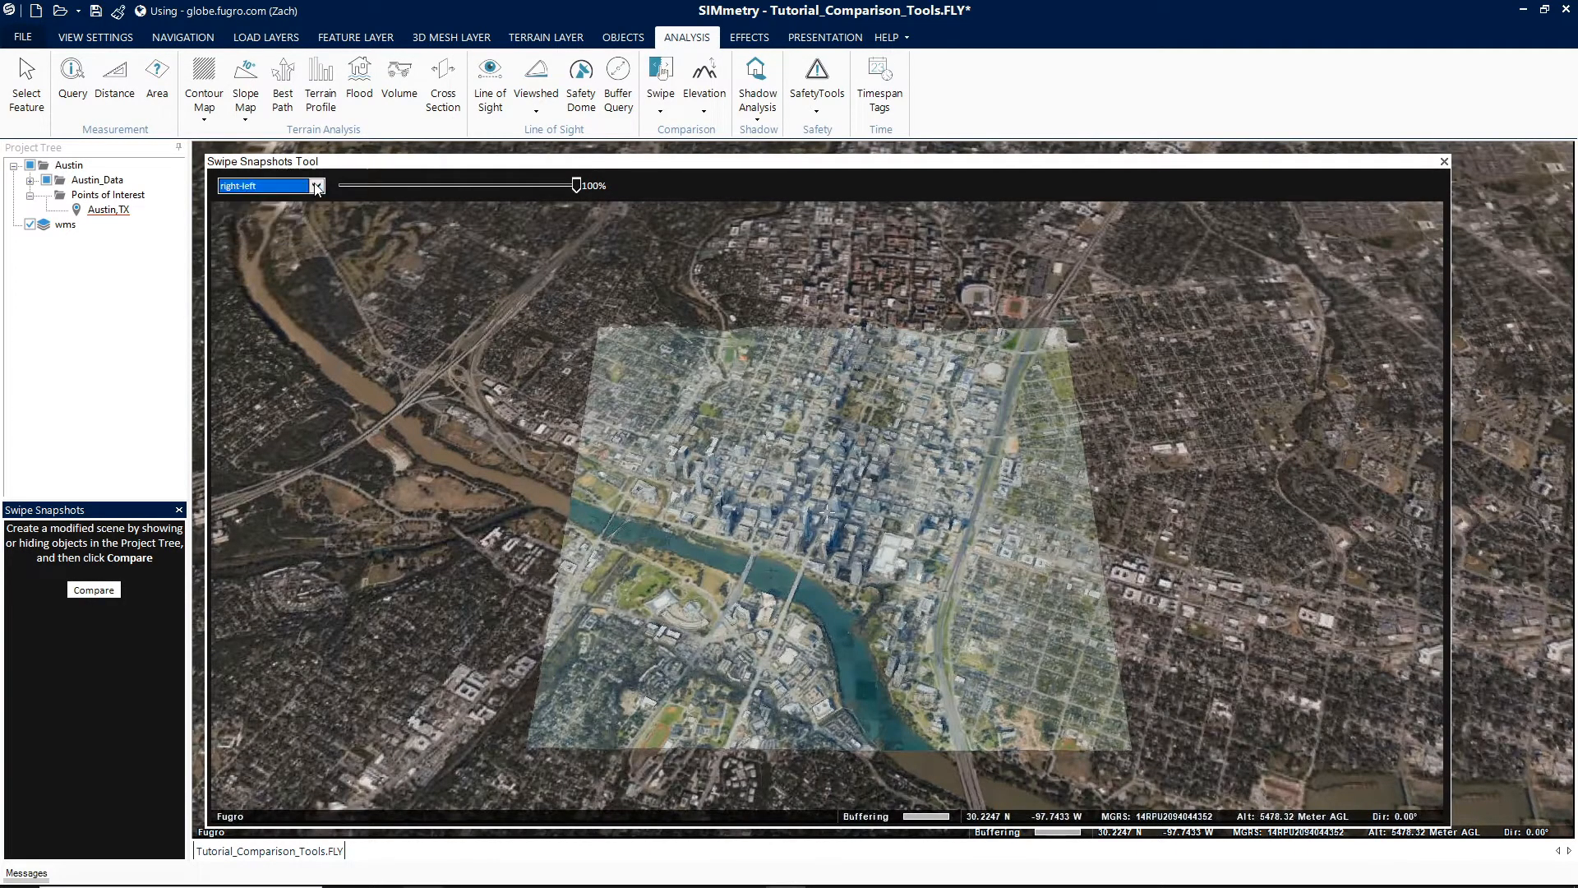
pyautogui.moveTo(575, 186); pyautogui.dragTo(468, 187)
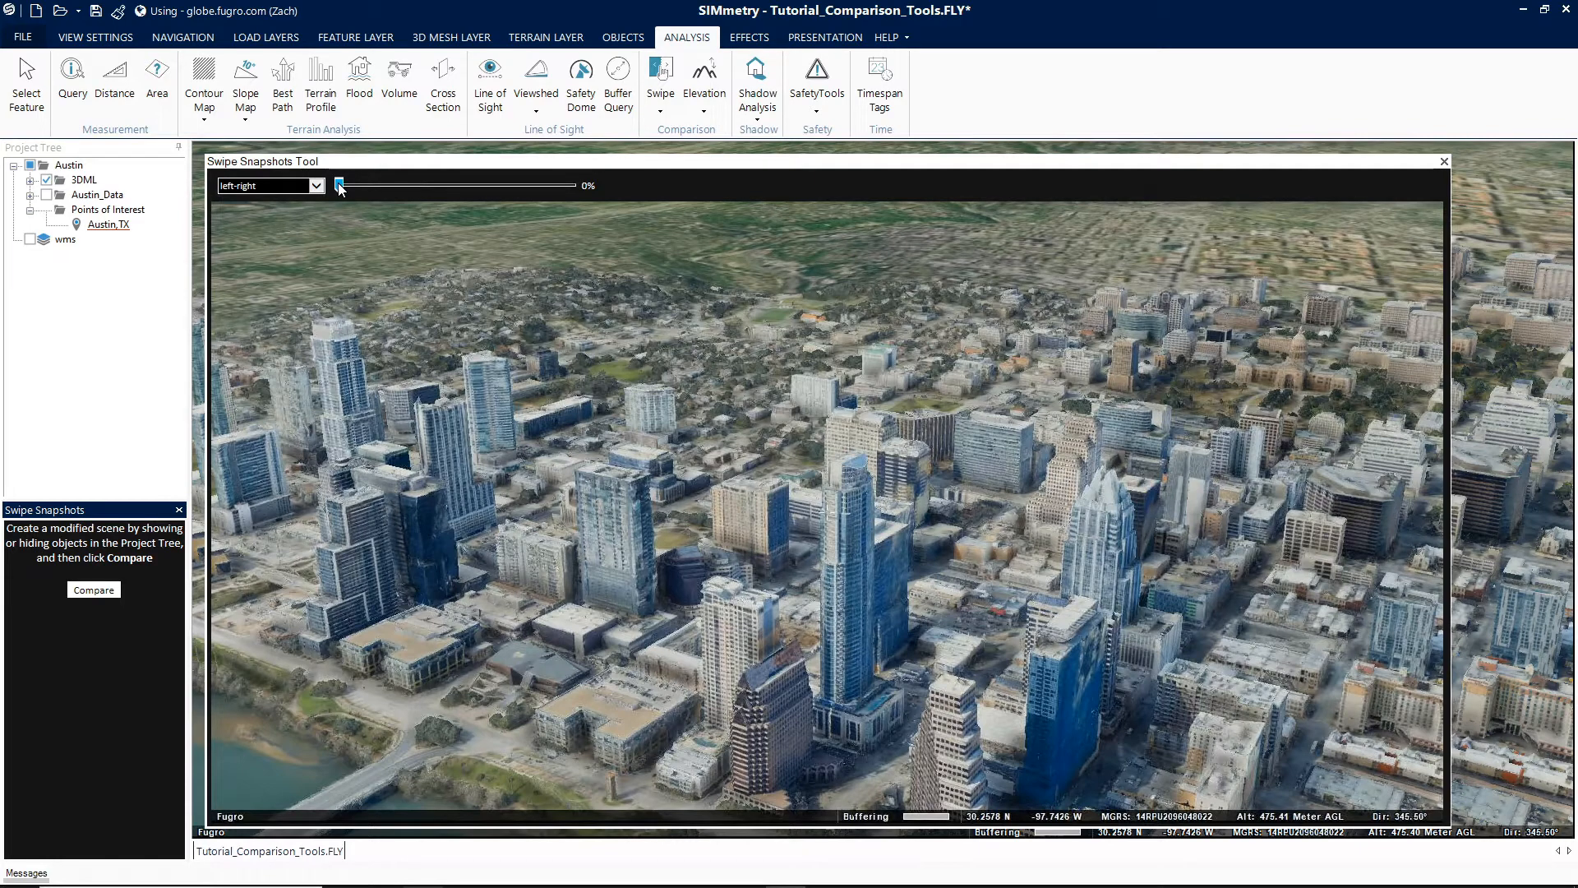
pyautogui.moveTo(340, 189); pyautogui.dragTo(577, 198)
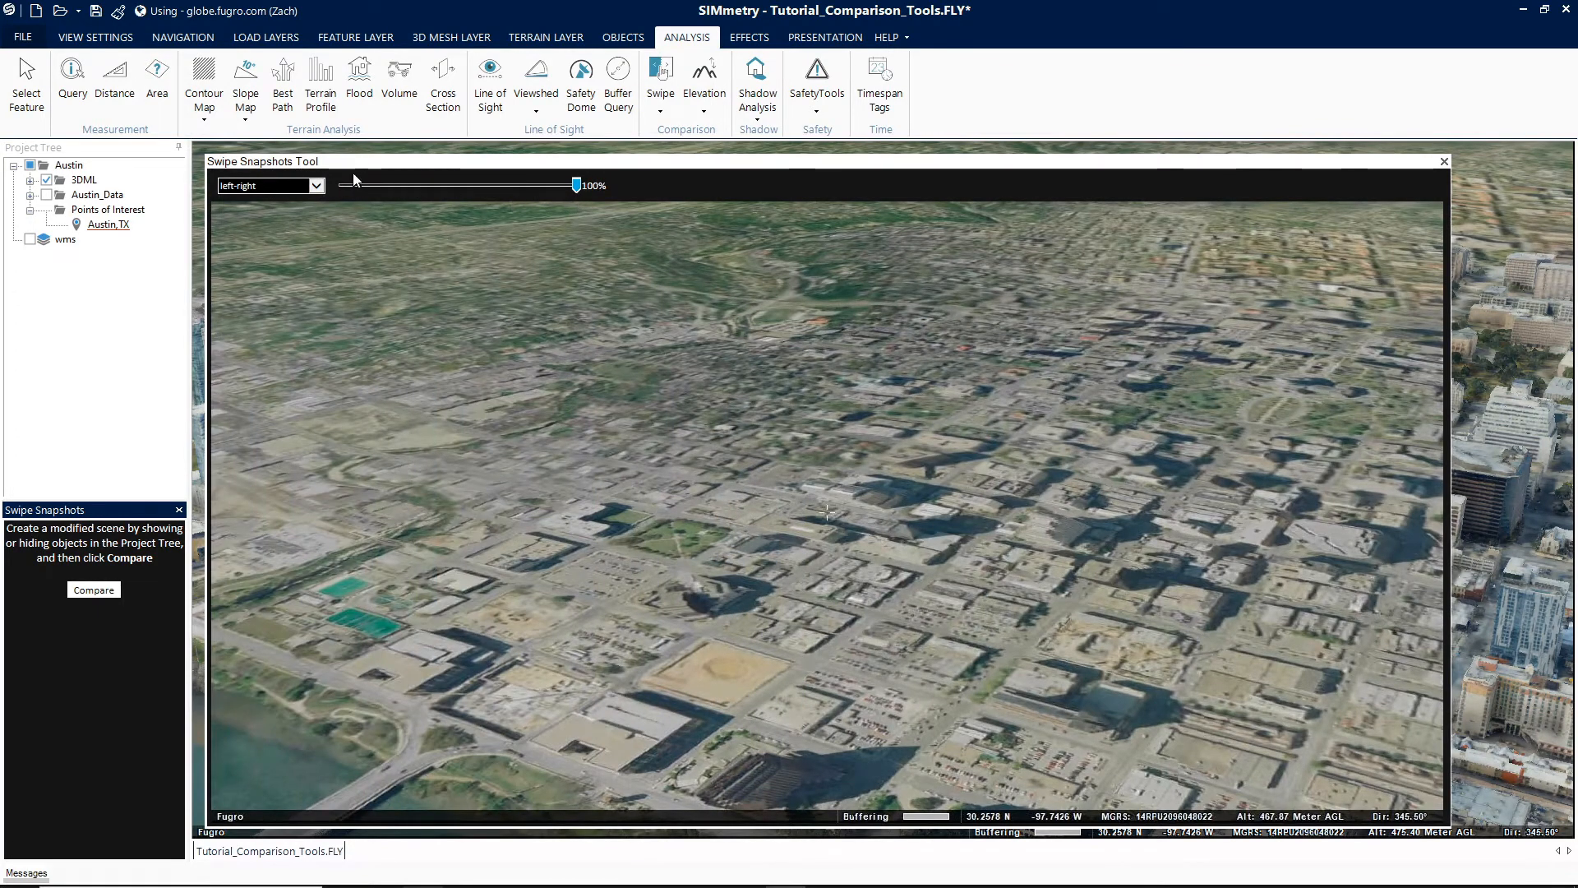
# - Switch the snapshot swipe mode to Transparency and lower the slider to 0%
pyautogui.click(317, 187)
pyautogui.click(288, 222)
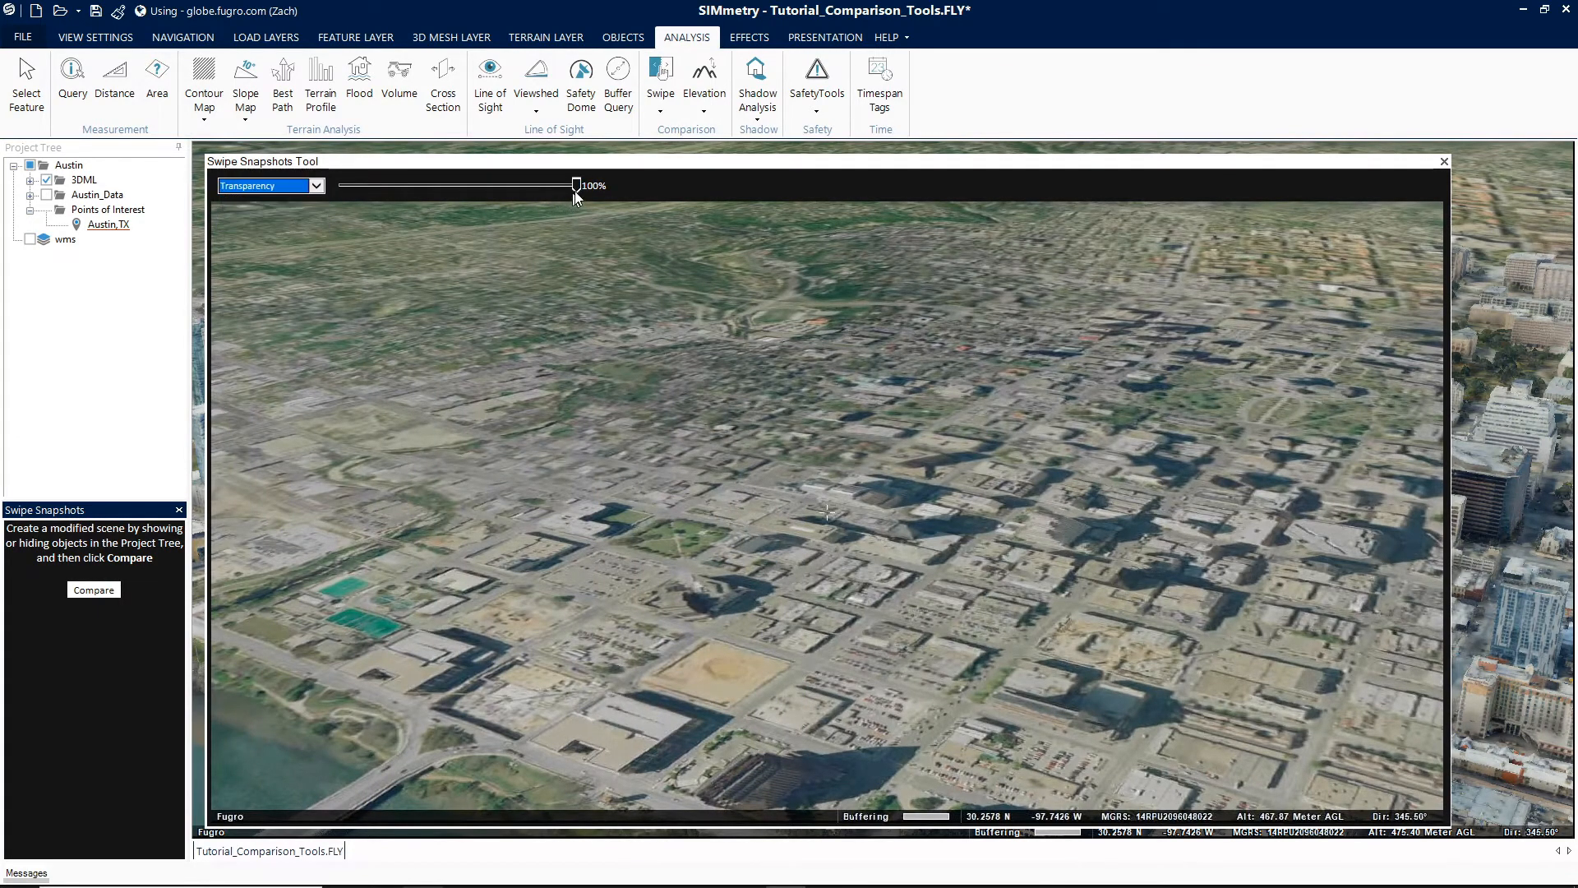
pyautogui.moveTo(577, 189); pyautogui.dragTo(323, 192)
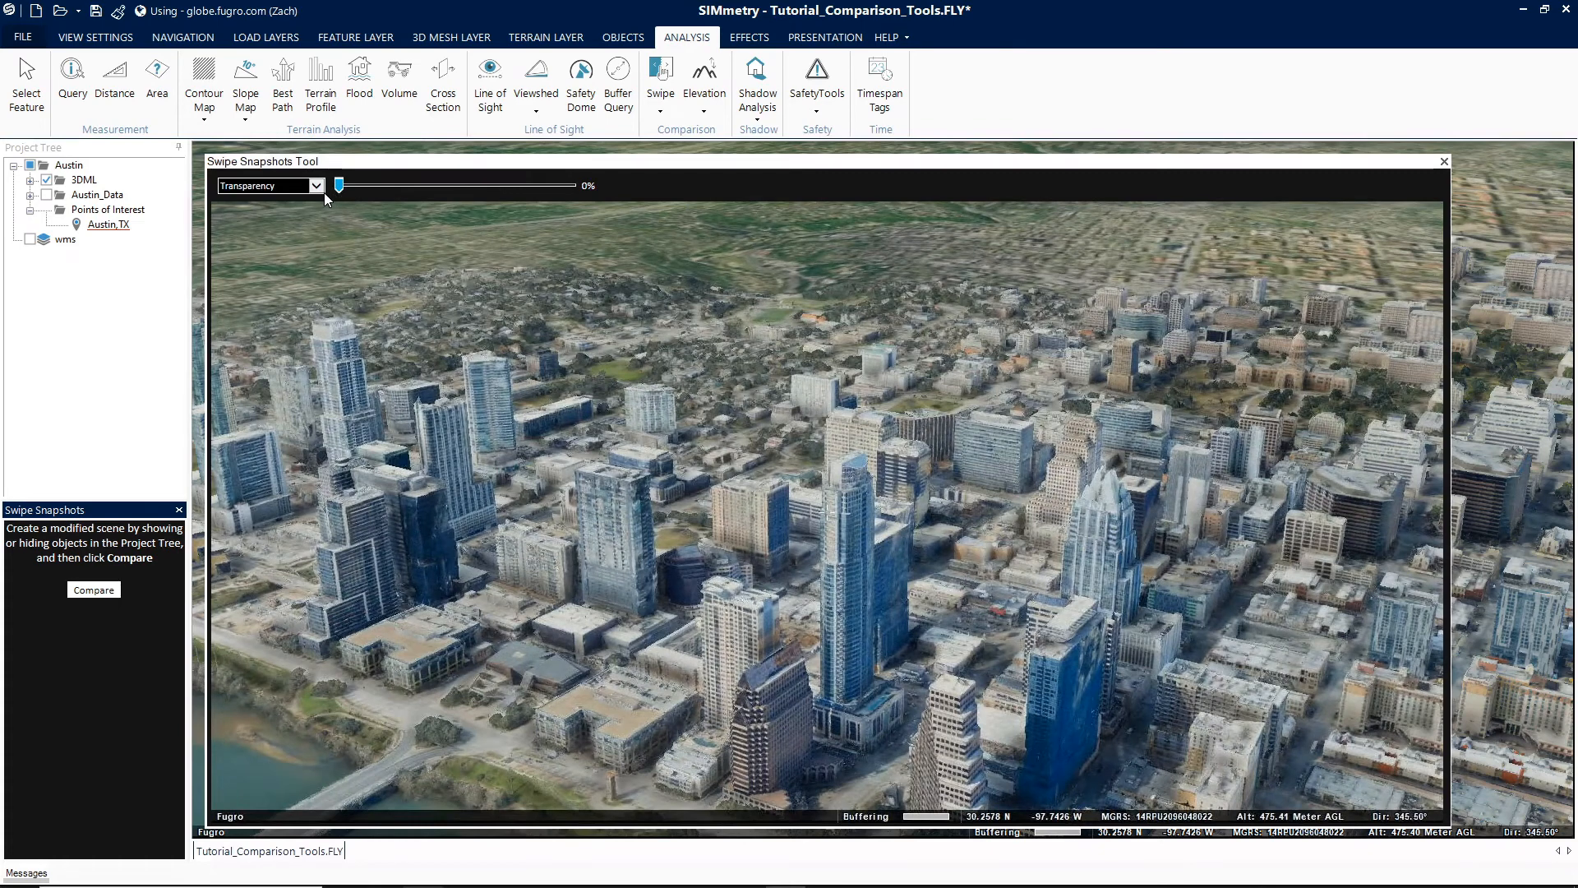